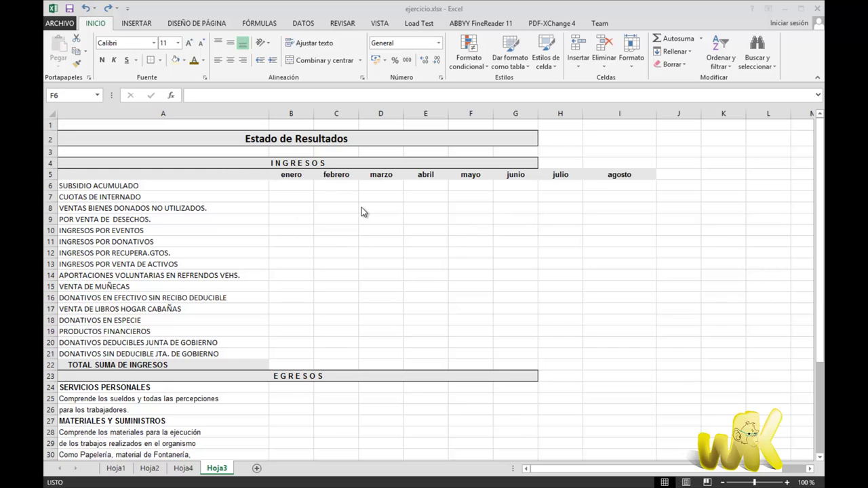
# Select the merged Estado de Resultados title in A2 and bring up its border options.
pyautogui.click(422, 175)
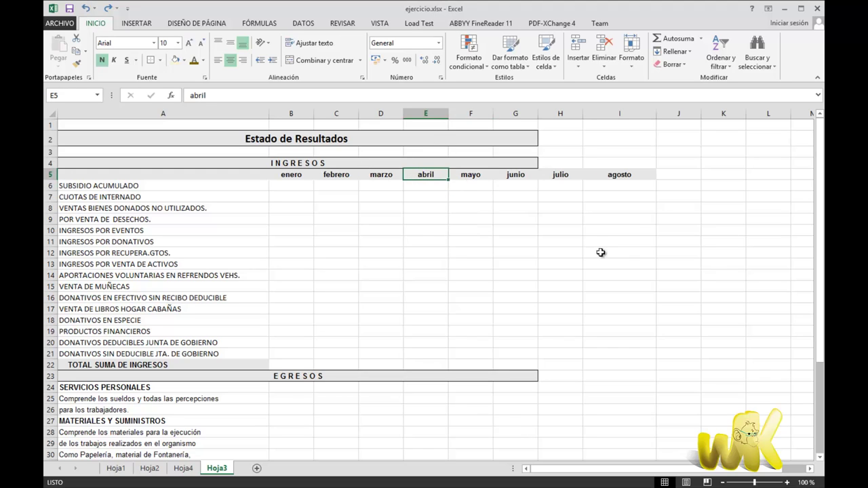
pyautogui.click(337, 190)
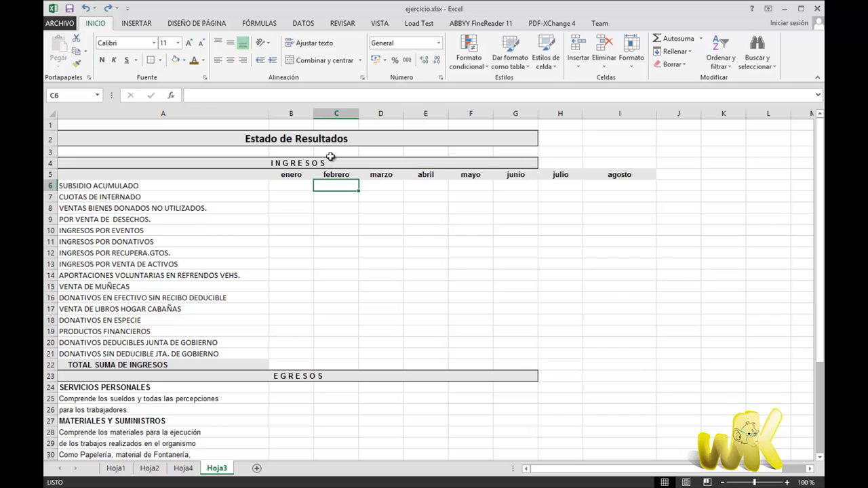
pyautogui.click(407, 142)
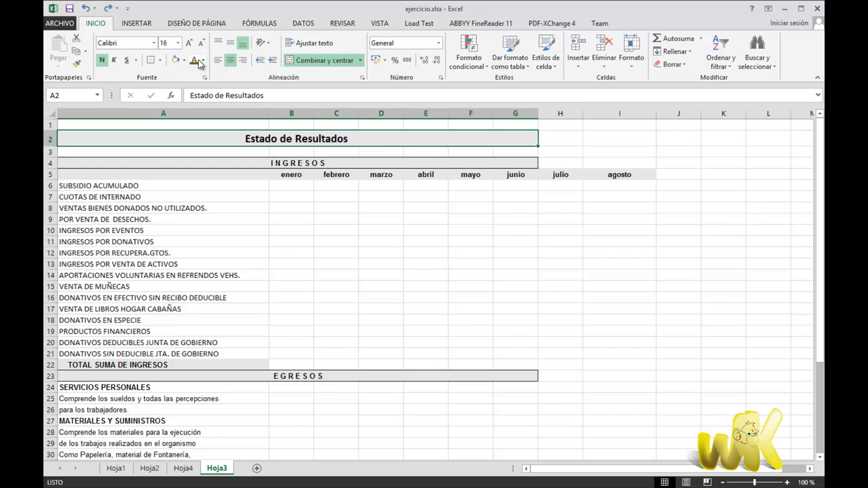
pyautogui.click(161, 60)
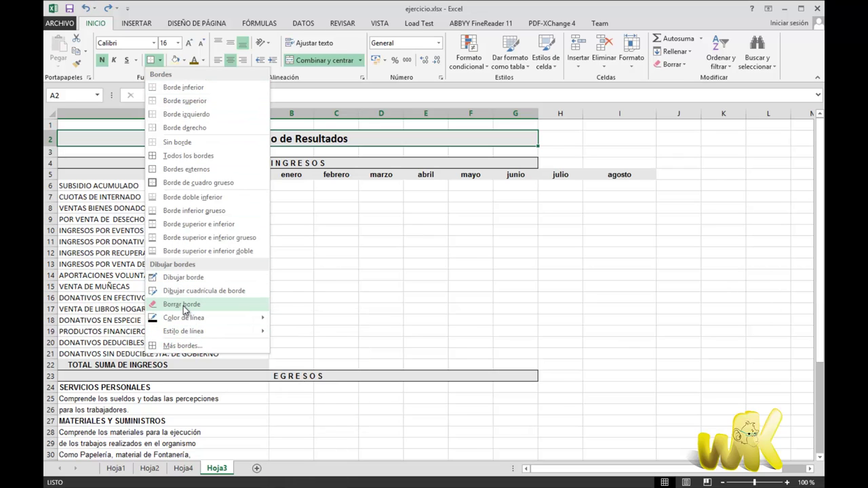
# Draw individual border lines under cells E7 and F7 with Dibujar borde.
pyautogui.click(181, 304)
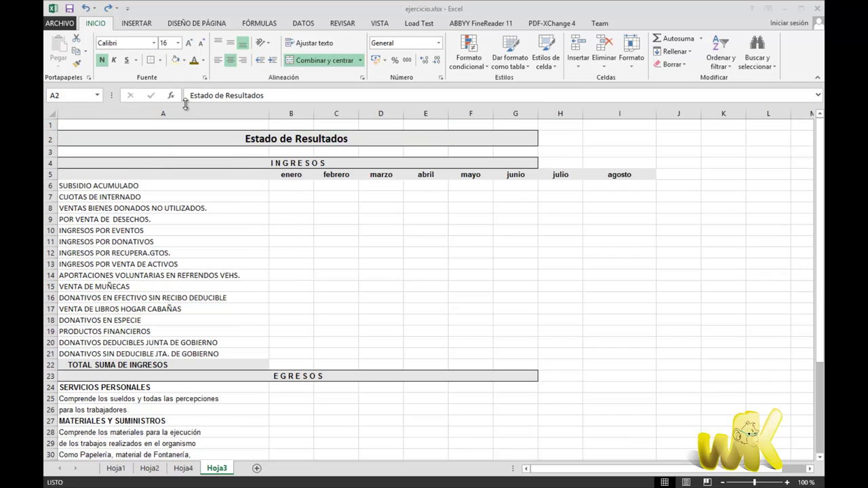
pyautogui.click(160, 60)
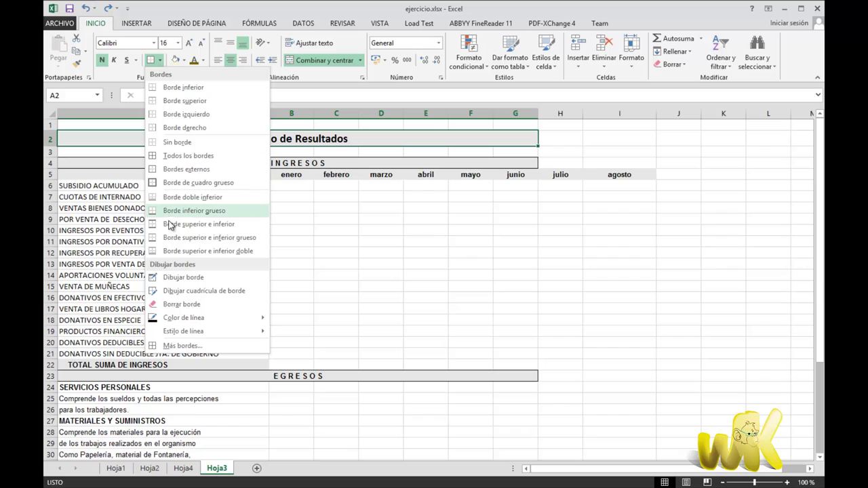
pyautogui.click(183, 280)
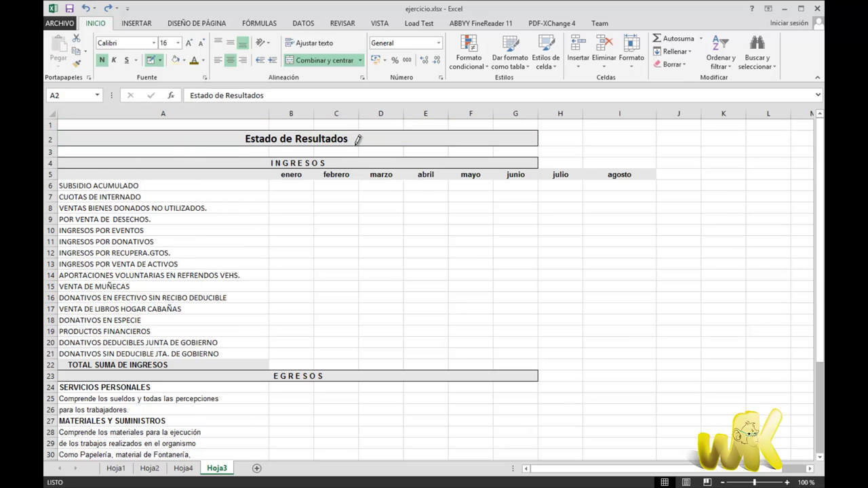
pyautogui.click(432, 200)
pyautogui.click(465, 201)
pyautogui.click(468, 191)
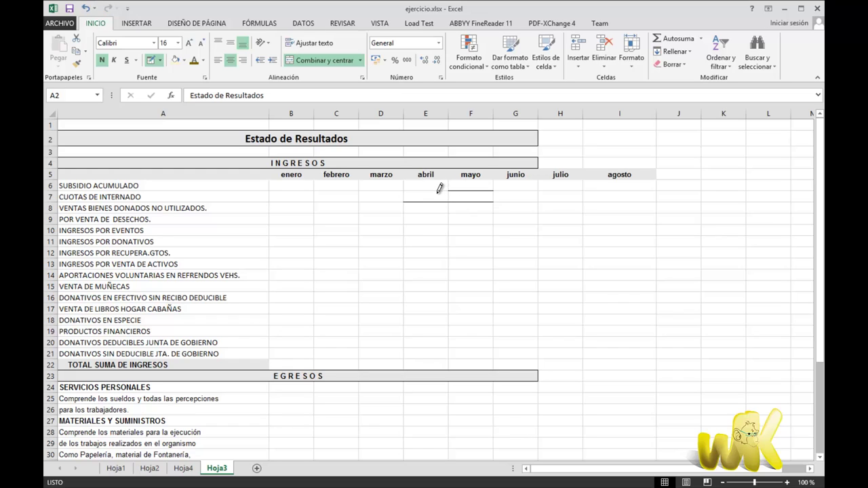
# Draw border grids around C12, E12, F9:H12, D16:E17 and F15:F16.
pyautogui.click(160, 61)
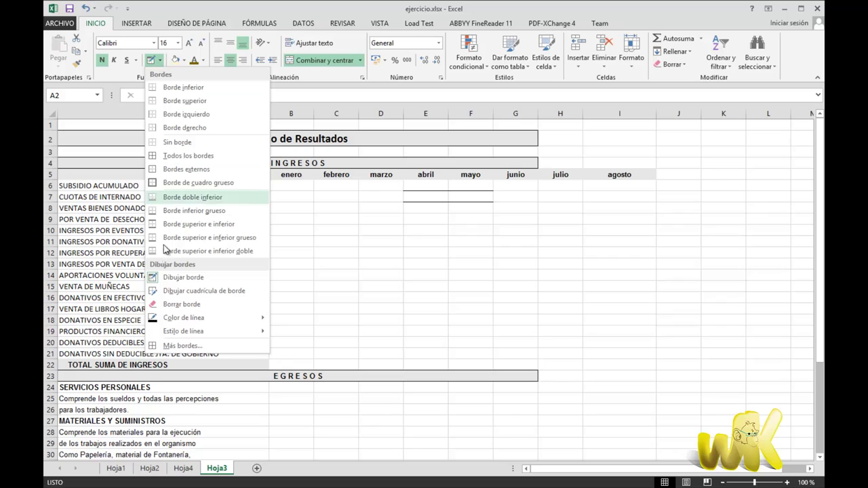
pyautogui.click(193, 297)
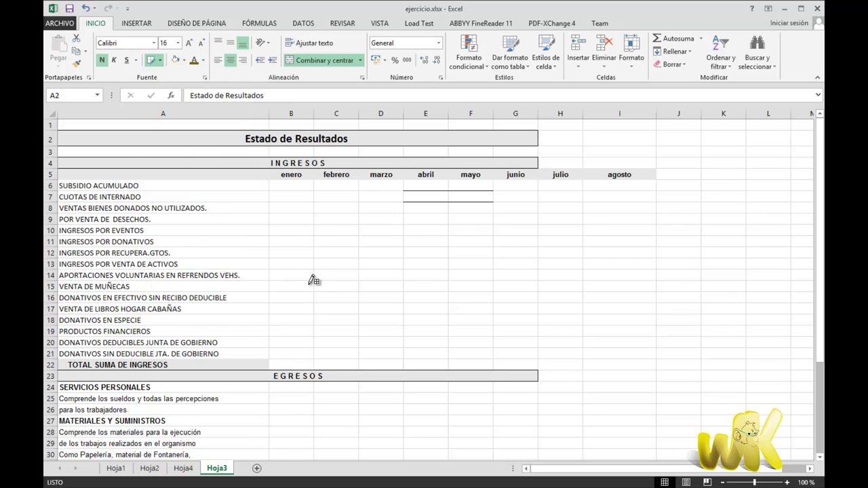
pyautogui.click(326, 247)
pyautogui.click(426, 251)
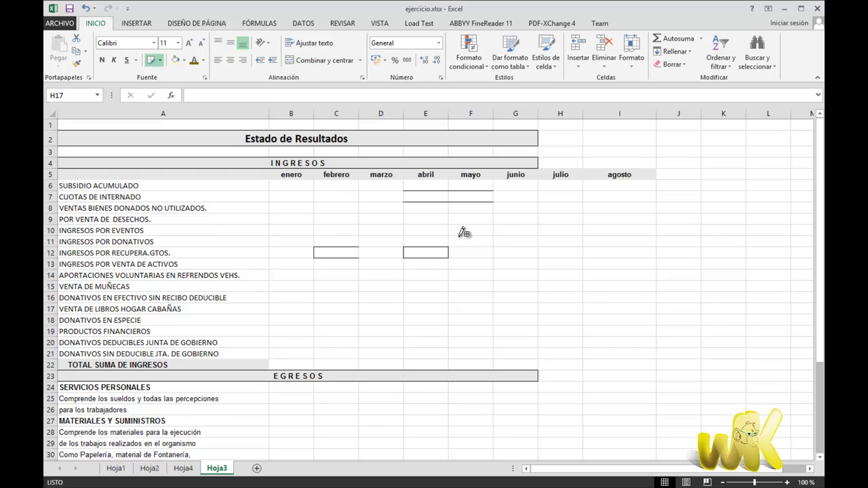
pyautogui.moveTo(478, 217); pyautogui.dragTo(552, 245)
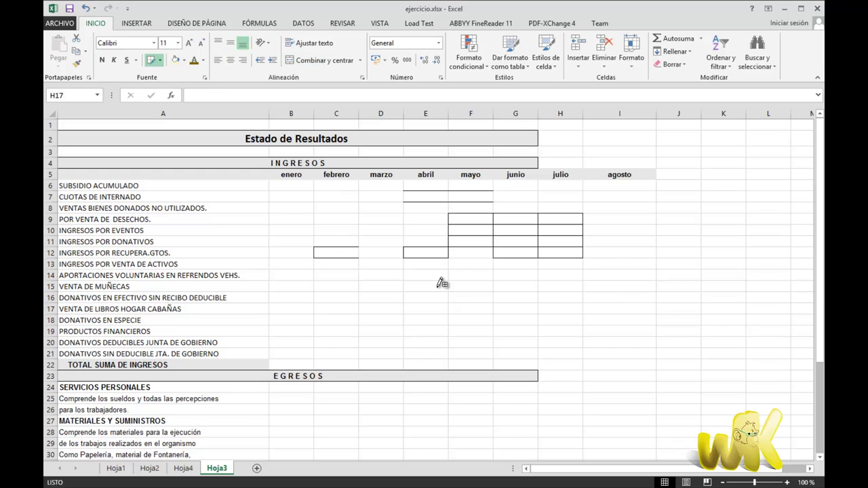
pyautogui.moveTo(383, 297); pyautogui.dragTo(434, 308)
pyautogui.moveTo(458, 280); pyautogui.dragTo(474, 299)
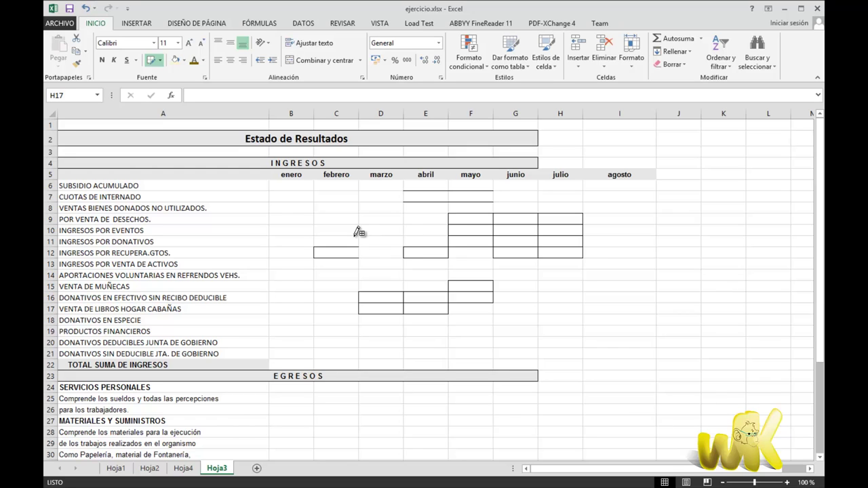
# Erase the drawn borders in C12, E12, rows 7–12 and D15:G17 with Borrar borde.
pyautogui.click(161, 60)
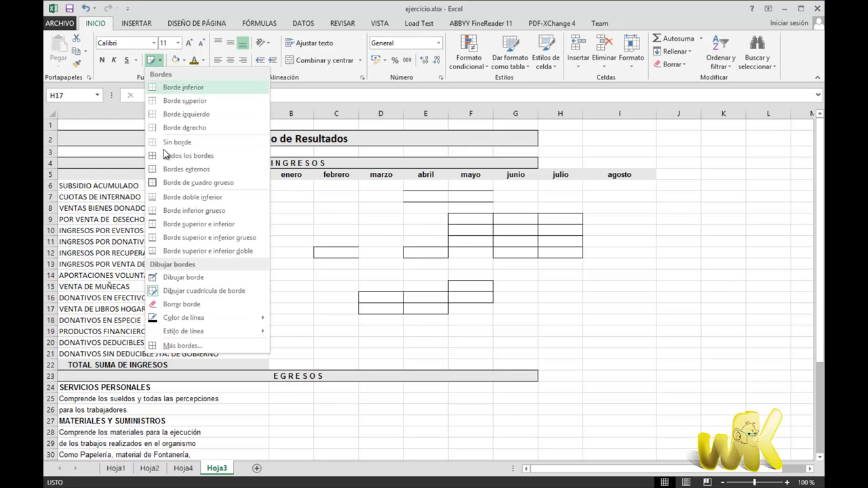
pyautogui.click(181, 305)
pyautogui.moveTo(333, 240); pyautogui.dragTo(330, 259)
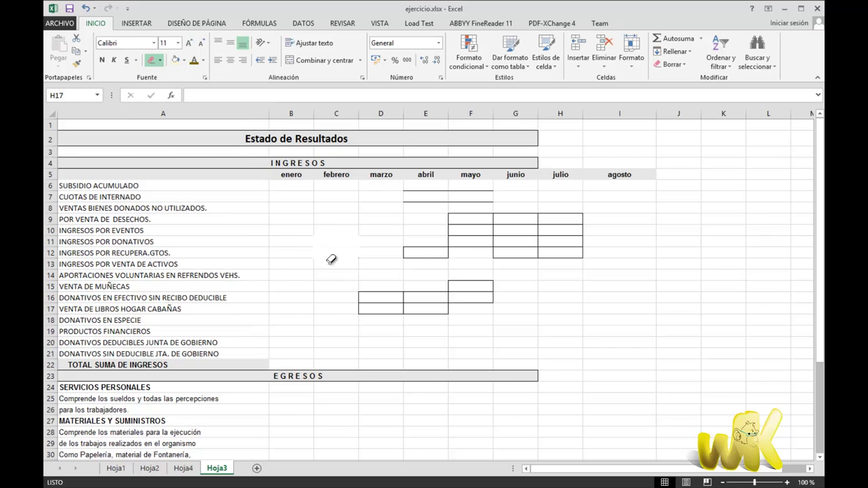
pyautogui.click(426, 248)
pyautogui.moveTo(484, 238)
pyautogui.mouseDown()
pyautogui.moveTo(535, 214)
pyautogui.moveTo(513, 262)
pyautogui.mouseUp()
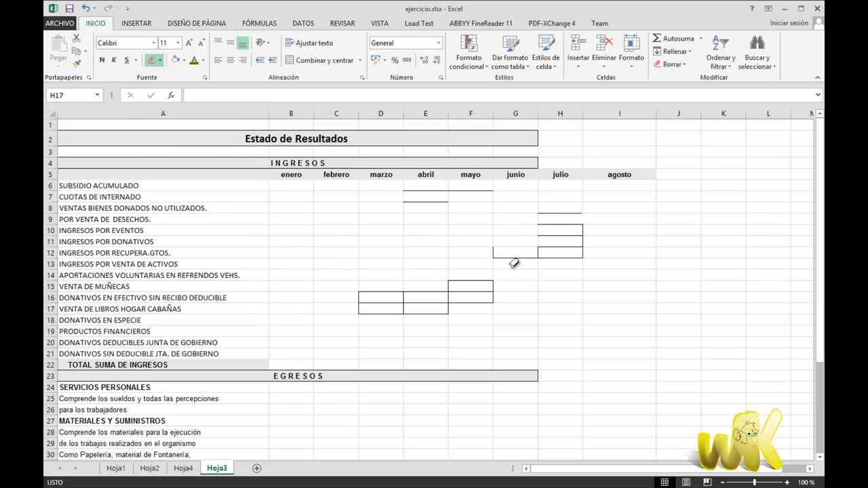
pyautogui.moveTo(496, 188); pyautogui.dragTo(401, 209)
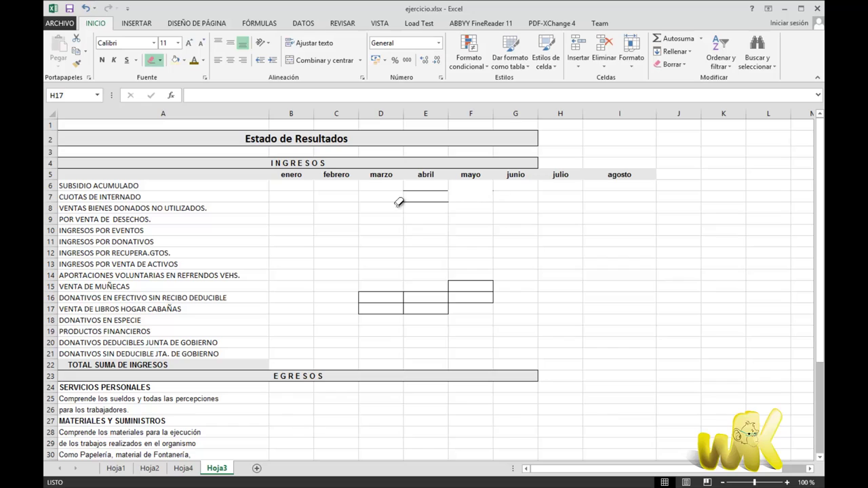
pyautogui.click(468, 281)
pyautogui.click(470, 292)
pyautogui.moveTo(501, 288); pyautogui.dragTo(343, 315)
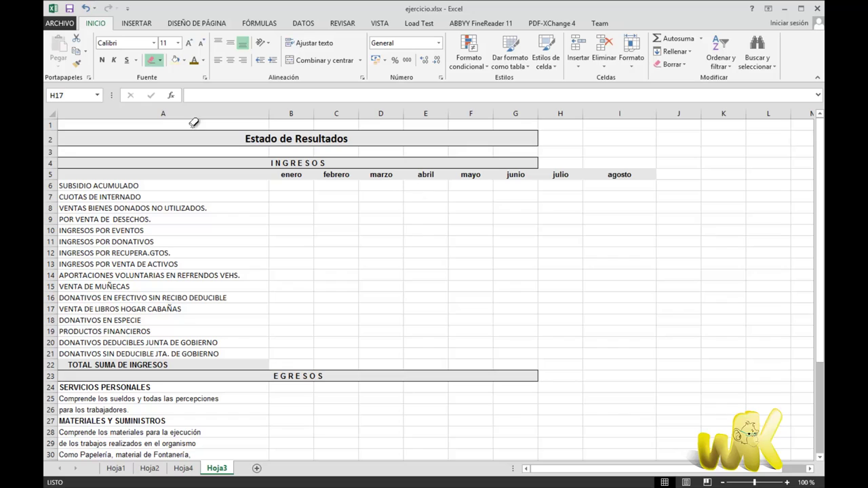
# Switch back to the border eraser, then reselect E10, E7 and the A2 title.
pyautogui.click(161, 60)
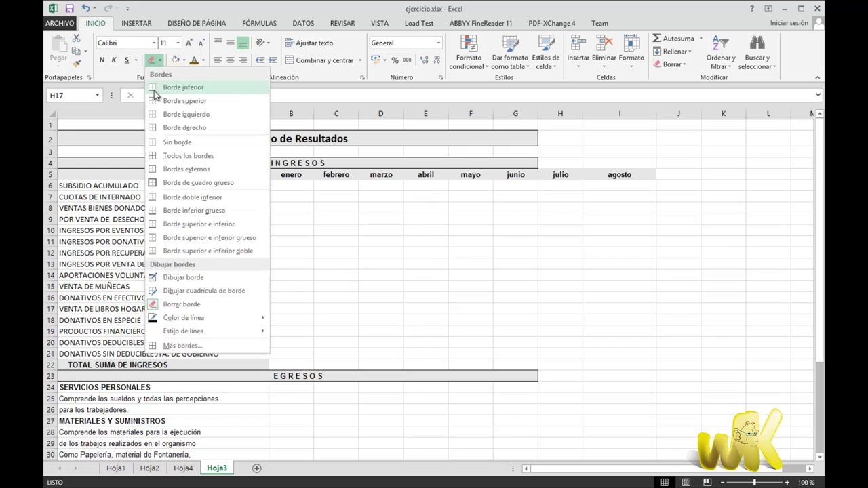
pyautogui.click(351, 210)
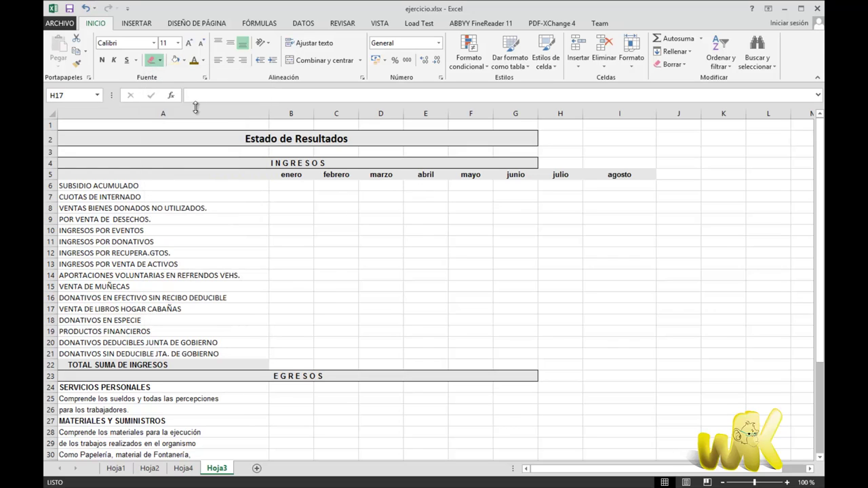
pyautogui.click(160, 60)
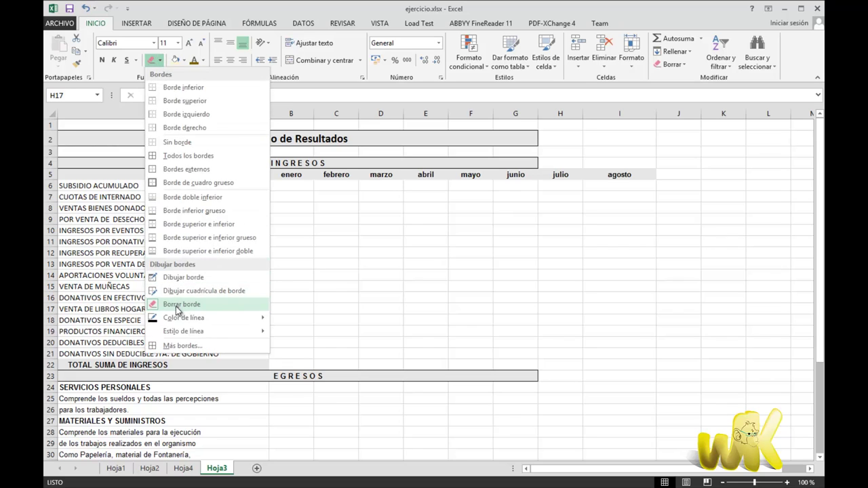
pyautogui.click(183, 304)
pyautogui.click(416, 233)
pyautogui.click(427, 198)
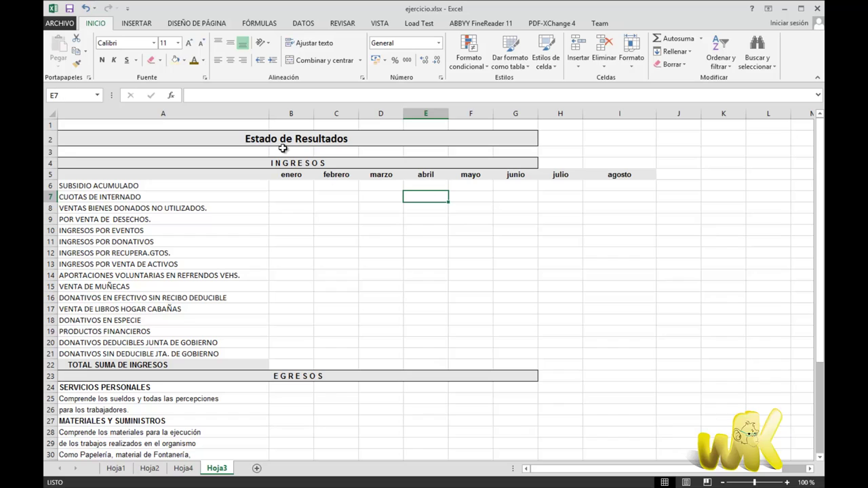
pyautogui.click(334, 140)
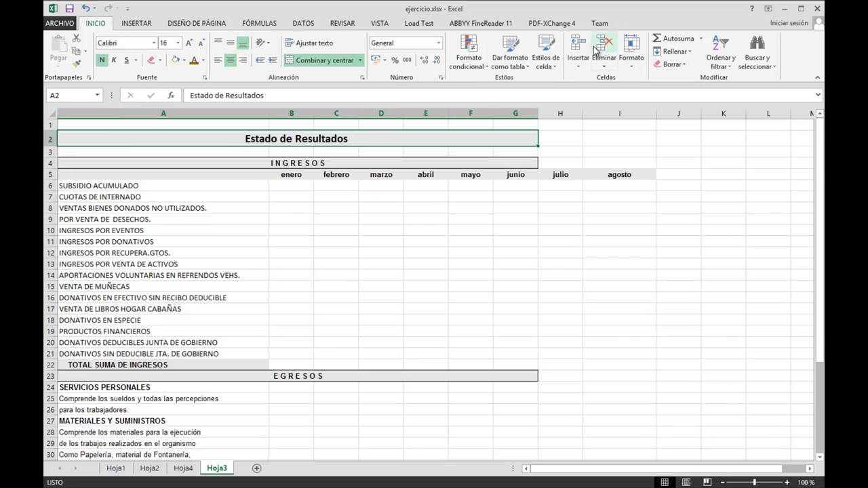
# Give the Estado de Resultados title the pale yellow 20% - Énfasis4 cell style.
pyautogui.click(546, 55)
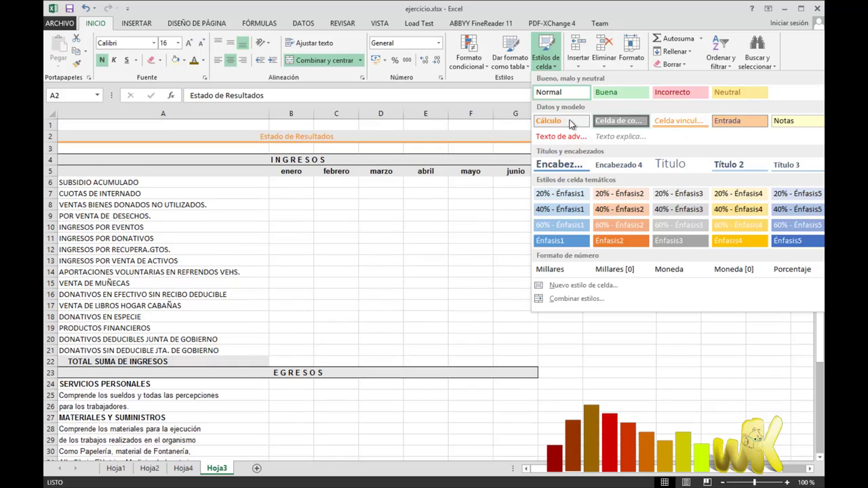
pyautogui.click(576, 125)
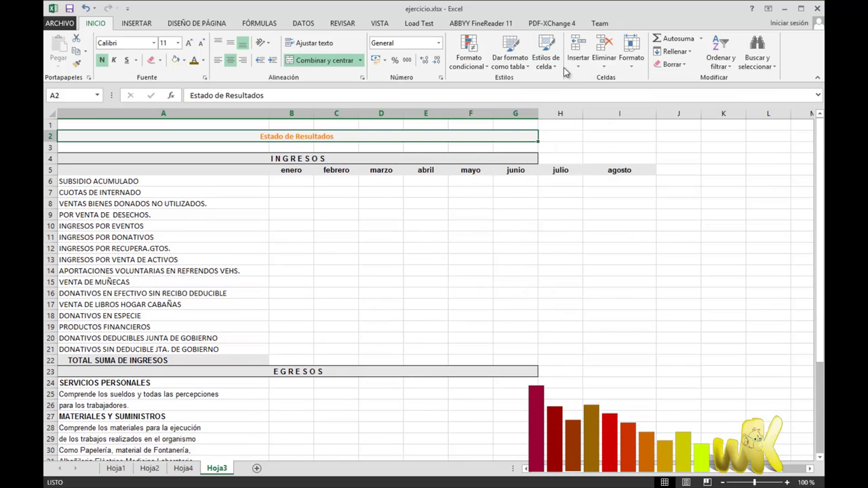
pyautogui.click(544, 63)
pyautogui.click(436, 161)
pyautogui.click(544, 61)
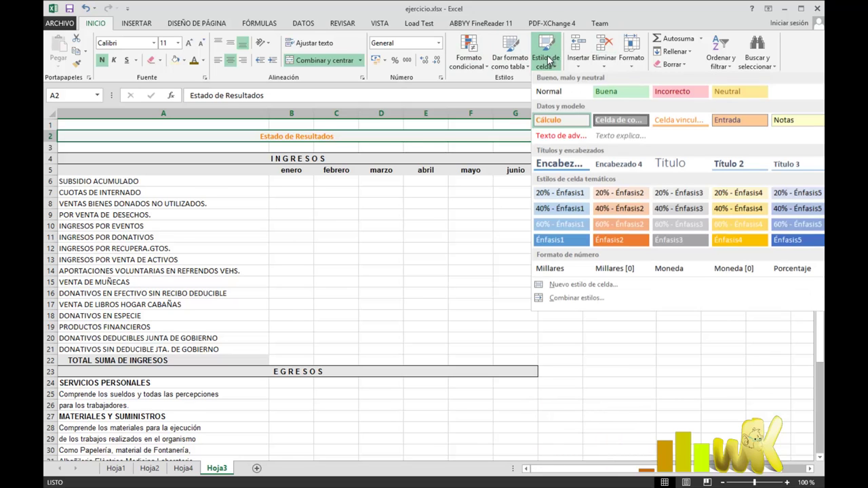
pyautogui.click(736, 194)
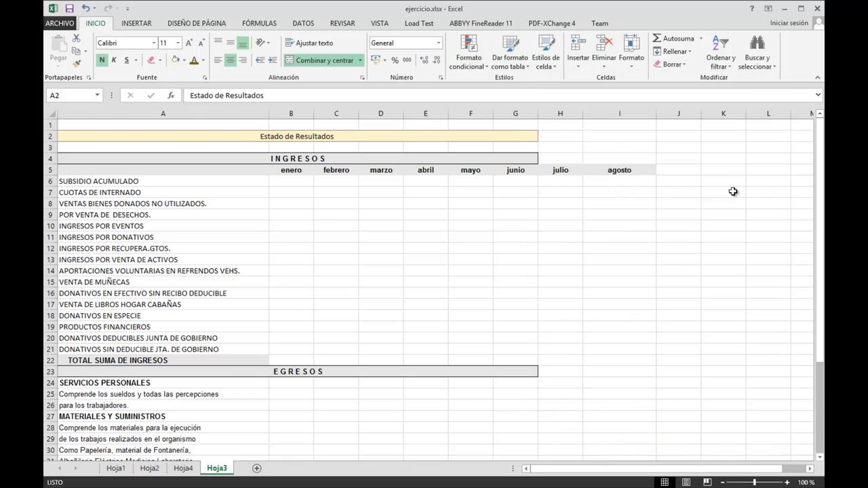
pyautogui.click(441, 191)
# Apply the orange Cálculo cell style to the INGRESOS heading.
pyautogui.click(413, 163)
pyautogui.click(545, 61)
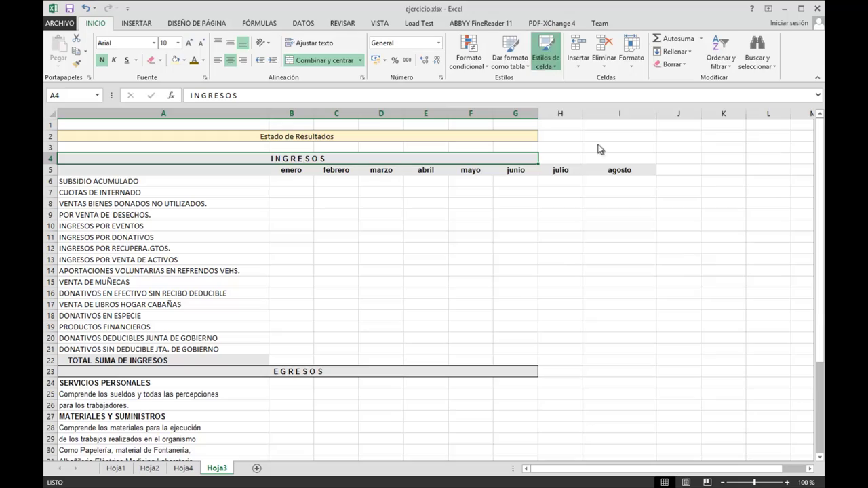
pyautogui.click(570, 121)
pyautogui.click(475, 218)
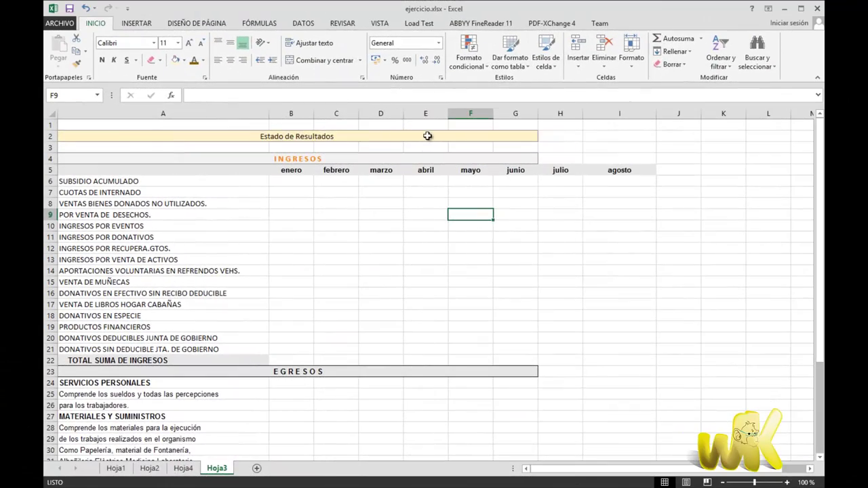
pyautogui.click(493, 134)
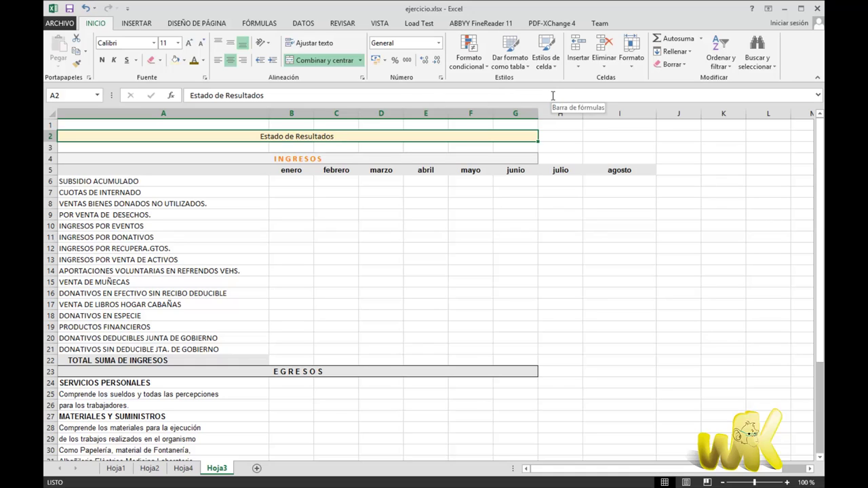
# Make the title text orange, 16-point and bold.
pyautogui.click(545, 54)
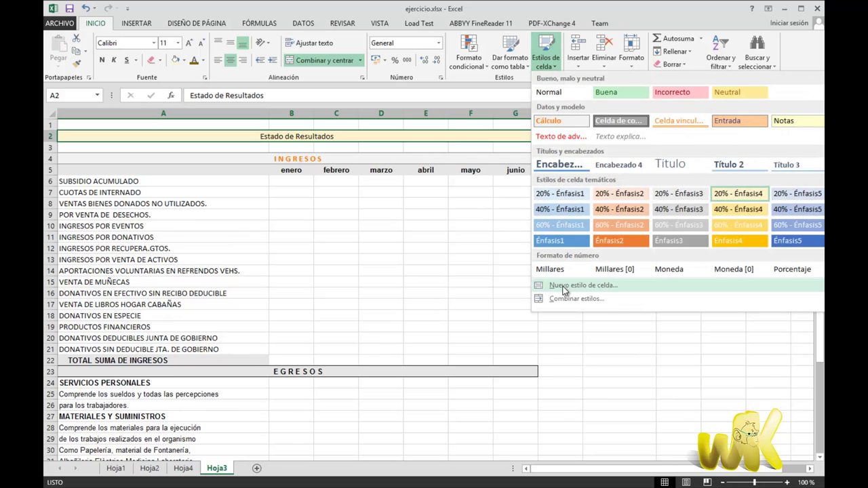
pyautogui.click(388, 224)
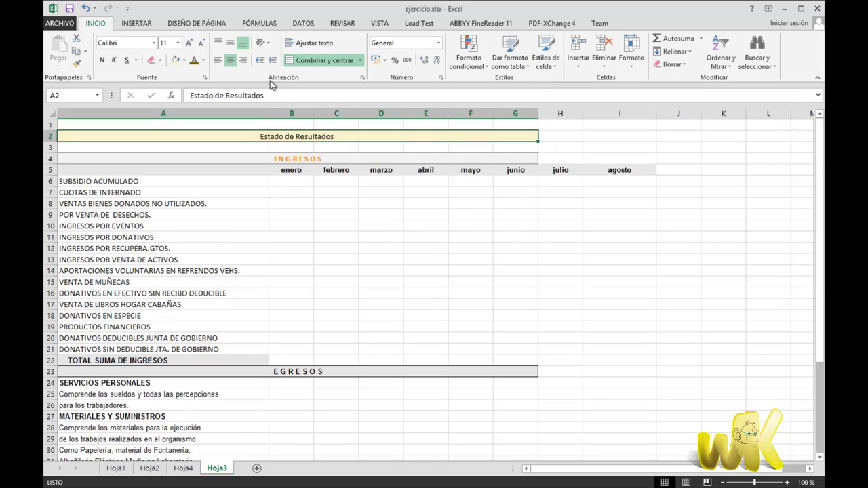
pyautogui.click(194, 60)
pyautogui.click(299, 191)
pyautogui.click(298, 137)
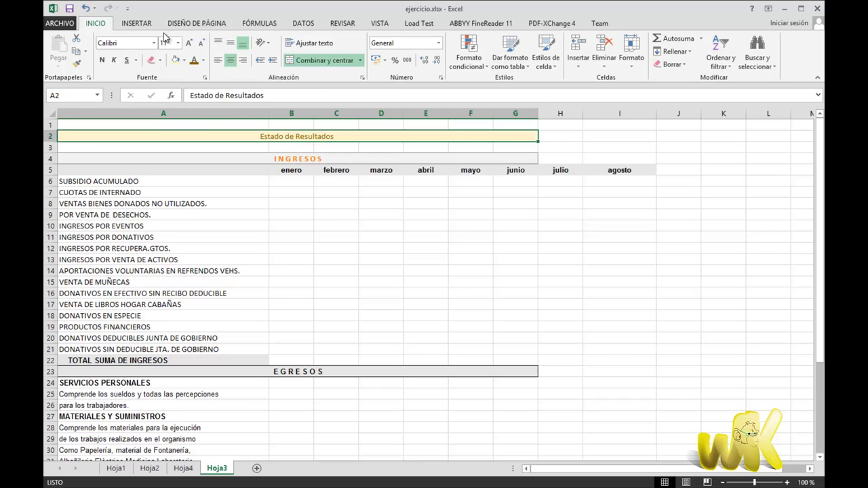
pyautogui.click(188, 43)
pyautogui.click(188, 43)
pyautogui.click(189, 42)
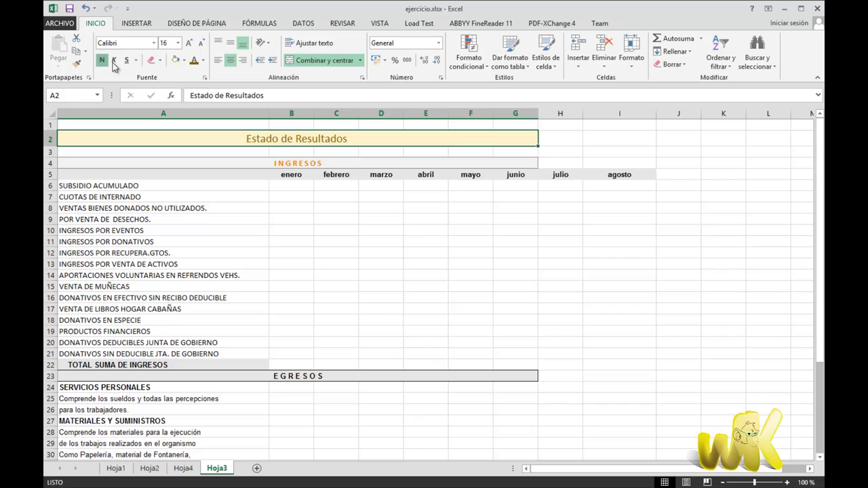
pyautogui.click(381, 175)
pyautogui.click(332, 139)
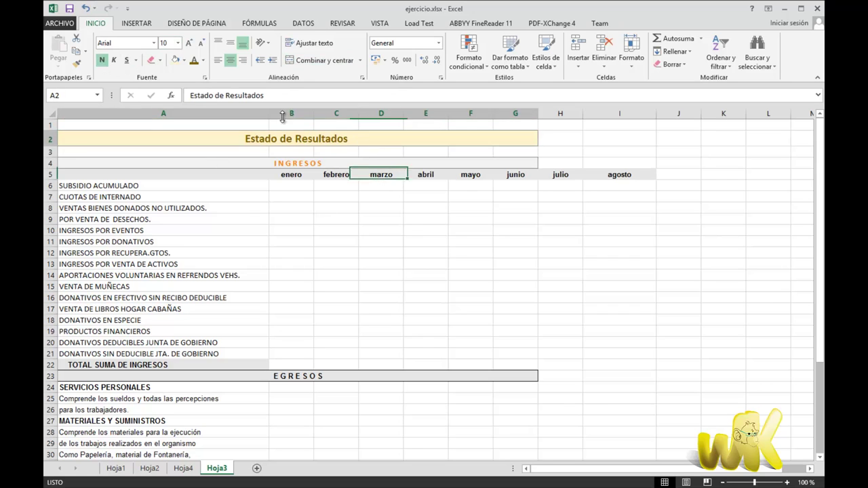
# Set the title font to Adobe Fan Heiti Std B in italic.
pyautogui.click(154, 43)
pyautogui.click(323, 212)
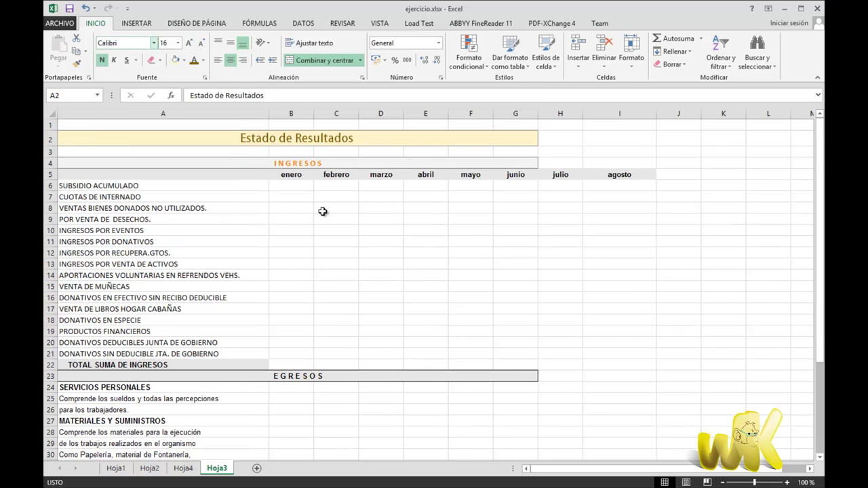
pyautogui.click(425, 253)
pyautogui.click(285, 139)
pyautogui.click(114, 60)
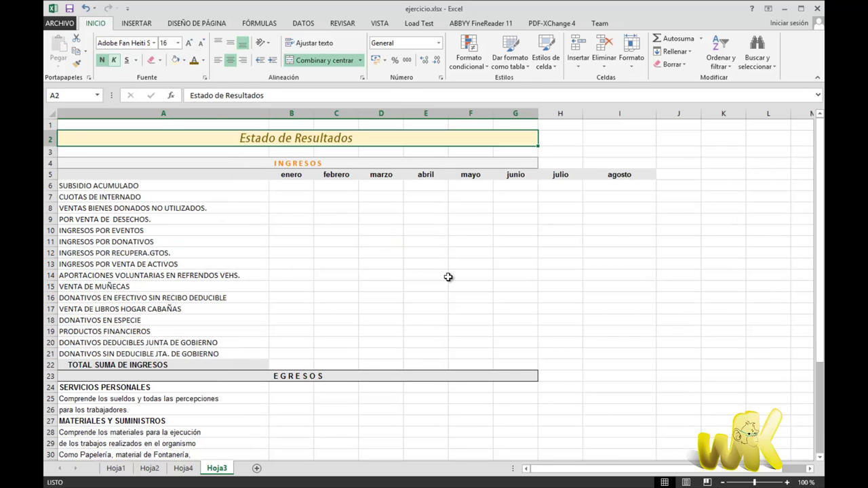
pyautogui.click(468, 309)
pyautogui.click(366, 136)
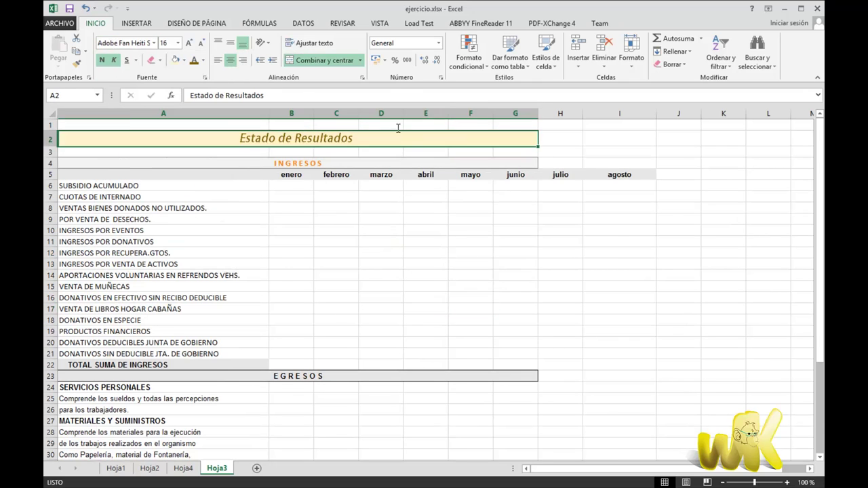
# Put a Borde de cuadro grueso thick box border around the title cell A2.
pyautogui.click(160, 60)
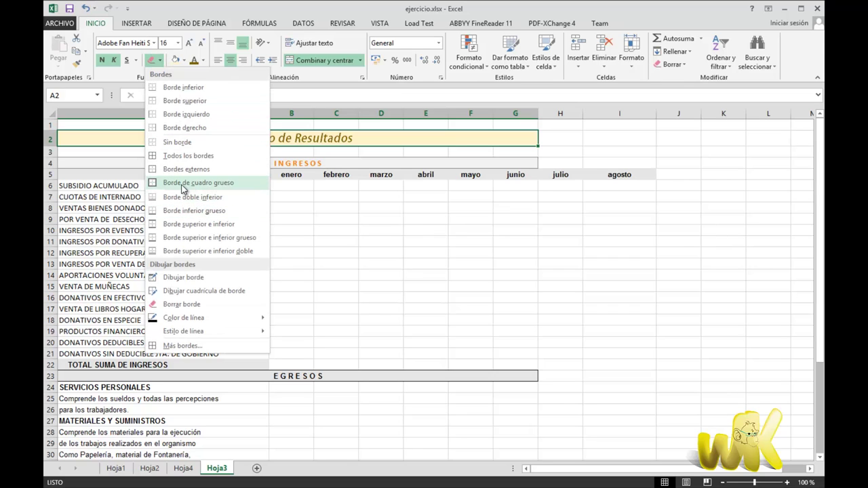
pyautogui.click(186, 183)
pyautogui.click(508, 220)
pyautogui.click(375, 139)
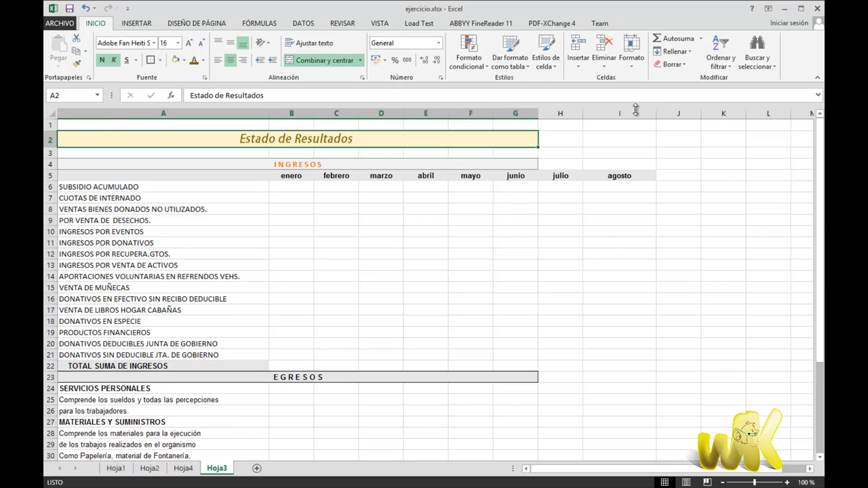
# Create a new cell style named 'karloz prueba' from the title, with Bordes ticked.
pyautogui.click(546, 66)
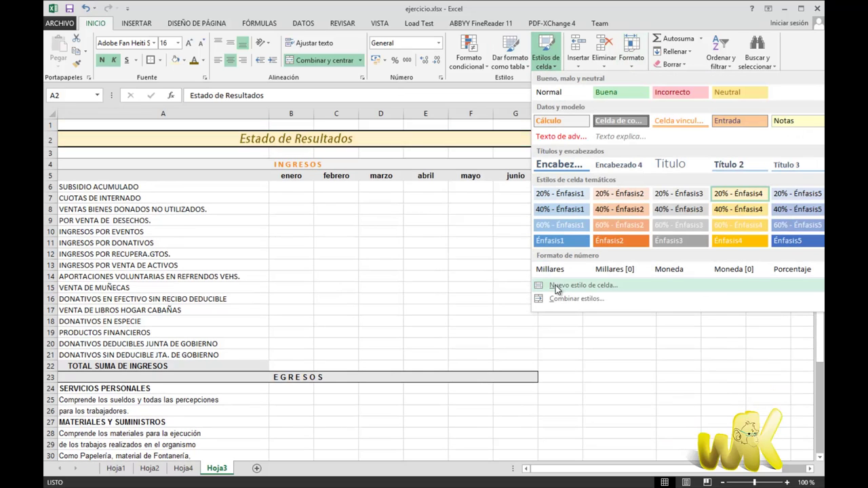
pyautogui.click(556, 286)
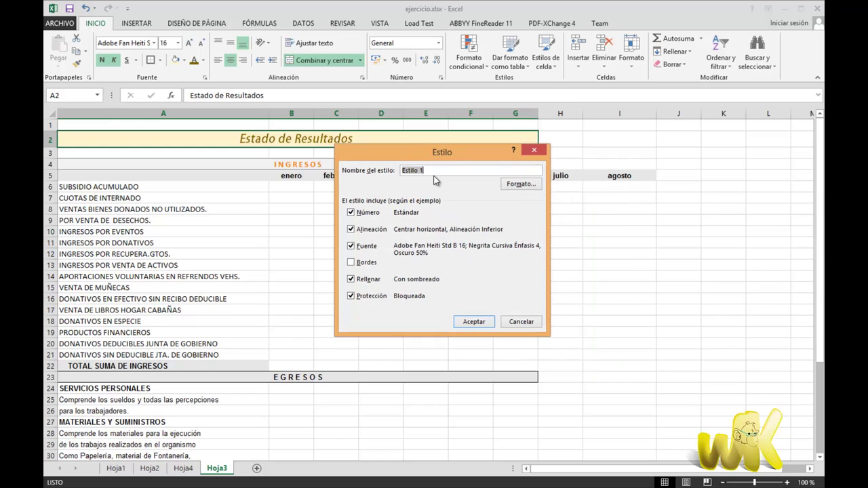
pyautogui.write('ka')
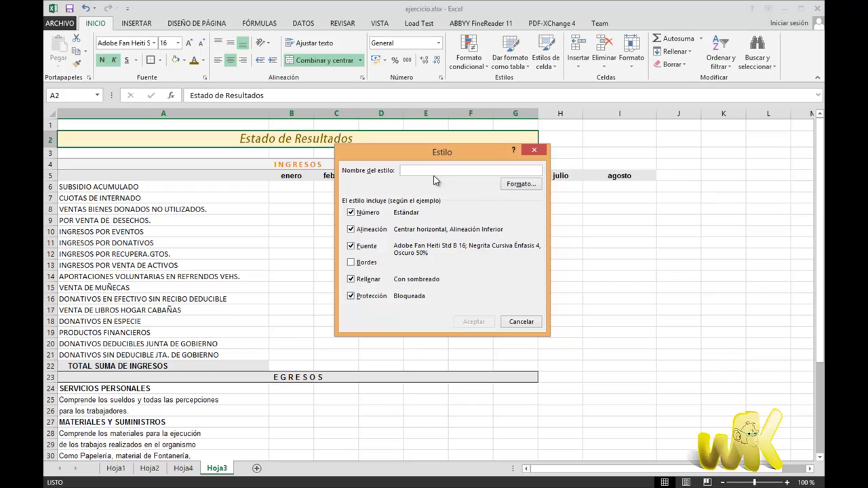
pyautogui.write('karloz prueba')
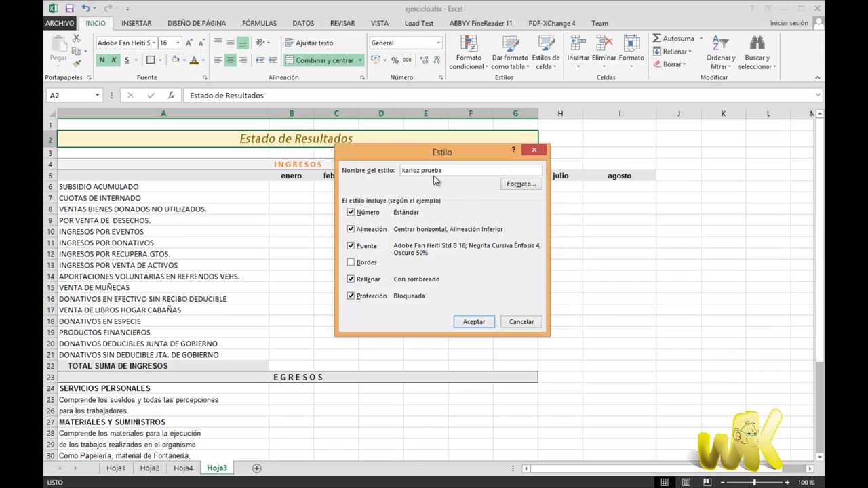
pyautogui.click(351, 263)
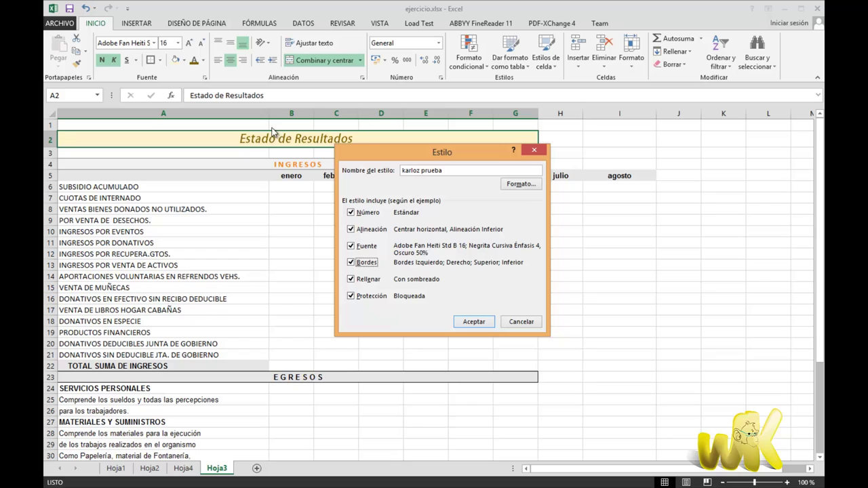
# Browse the style's Fecha, Contabilidad, Moneda and Número formats, keeping plain negative numbers.
pyautogui.click(522, 186)
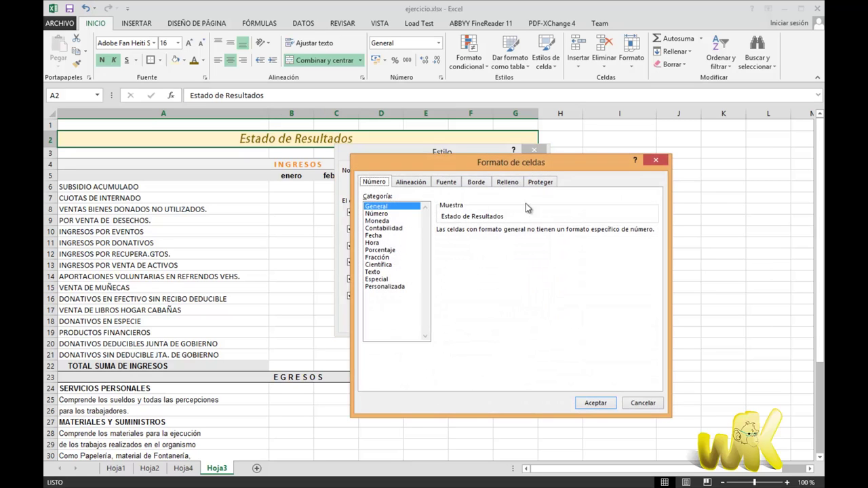
pyautogui.moveTo(435, 164)
pyautogui.mouseDown()
pyautogui.moveTo(619, 163)
pyautogui.moveTo(588, 142)
pyautogui.mouseUp()
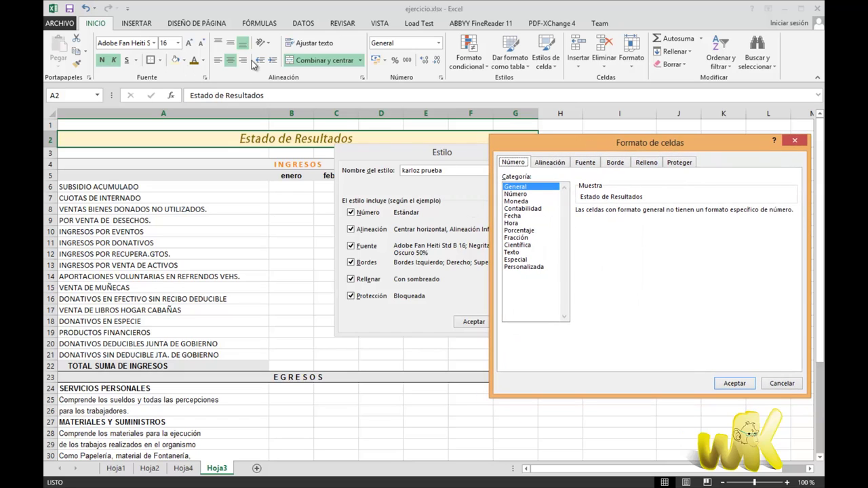
pyautogui.click(526, 202)
pyautogui.click(528, 216)
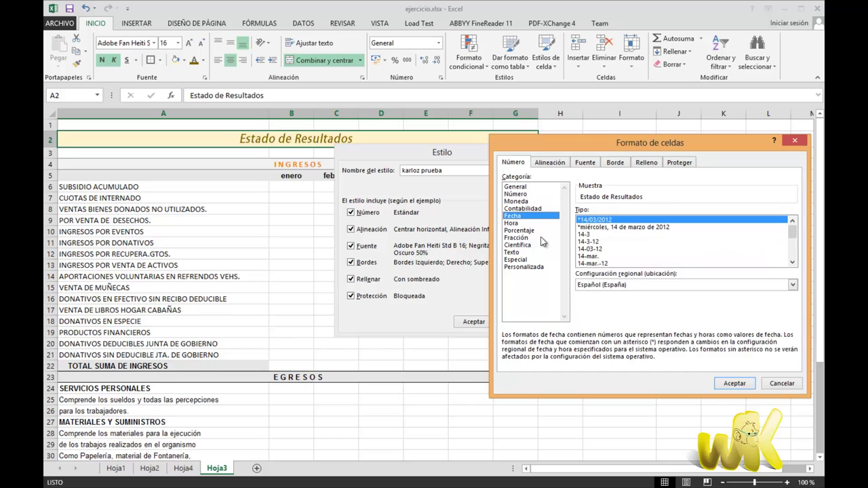
pyautogui.click(531, 208)
pyautogui.click(539, 202)
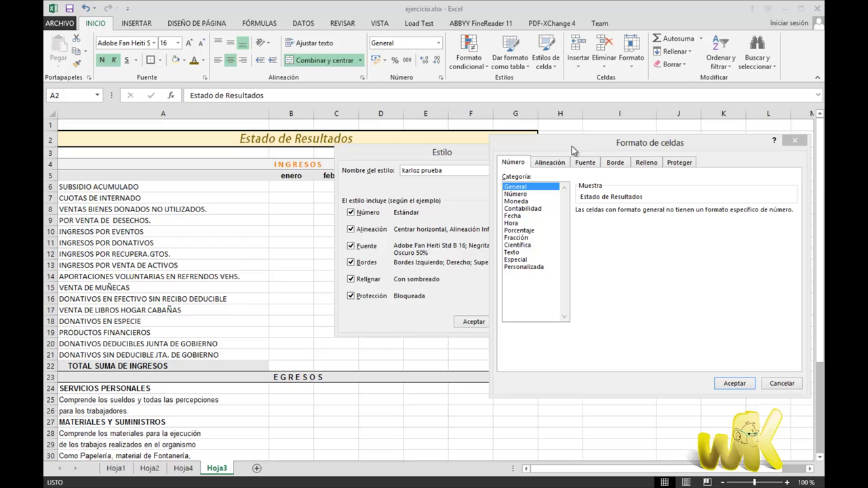
pyautogui.click(572, 146)
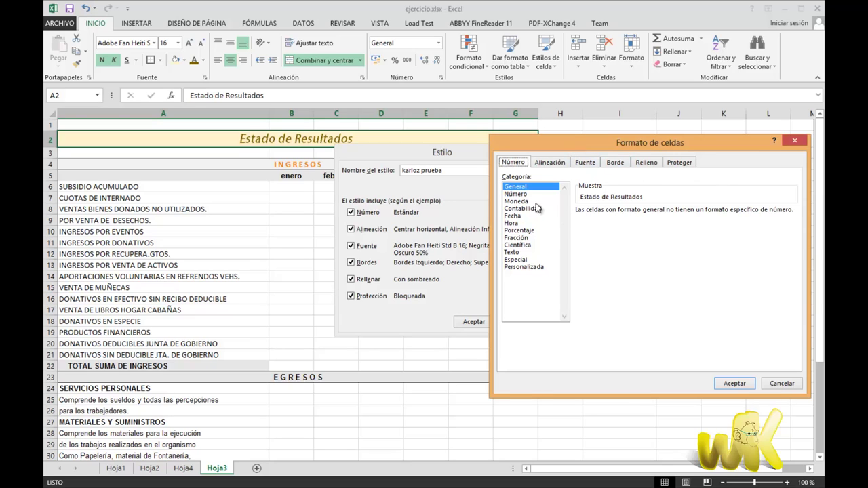
pyautogui.click(518, 195)
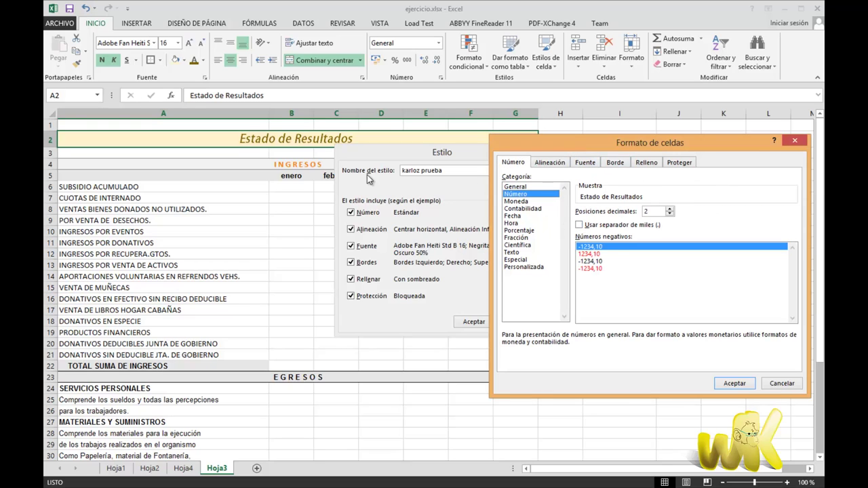
pyautogui.click(590, 254)
pyautogui.press('Up')
# Choose the Moneda number format with the € currency symbol.
pyautogui.click(539, 201)
pyautogui.click(793, 226)
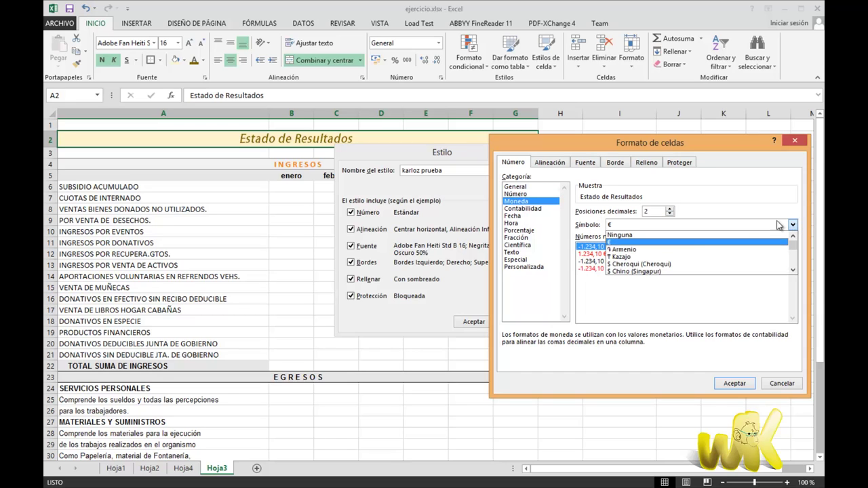
pyautogui.press('Up')
pyautogui.click(792, 226)
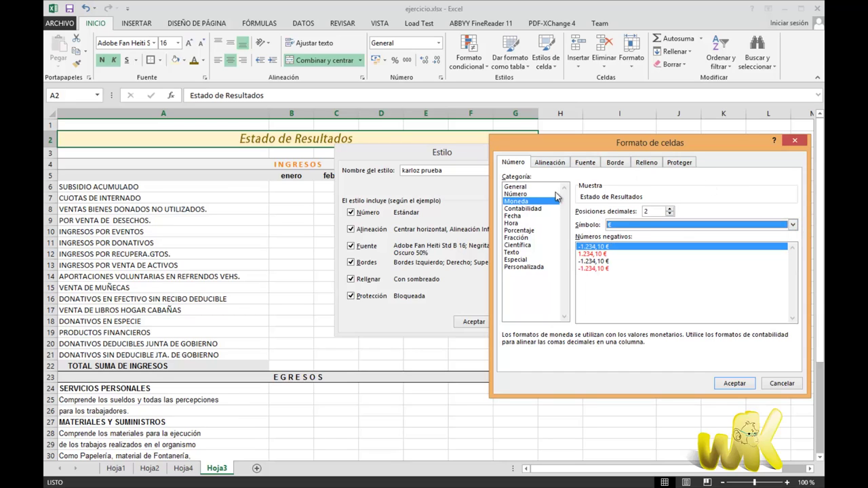
# Discard the number format changes and save the karloz prueba style.
pyautogui.click(781, 384)
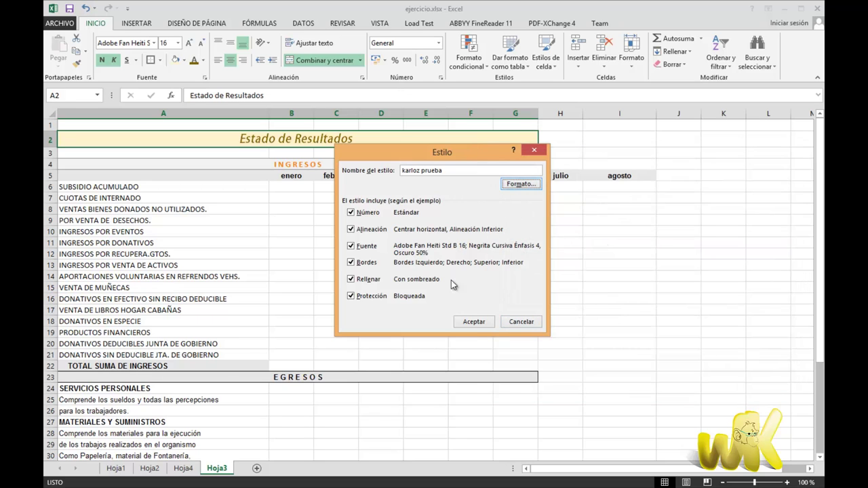
pyautogui.click(472, 321)
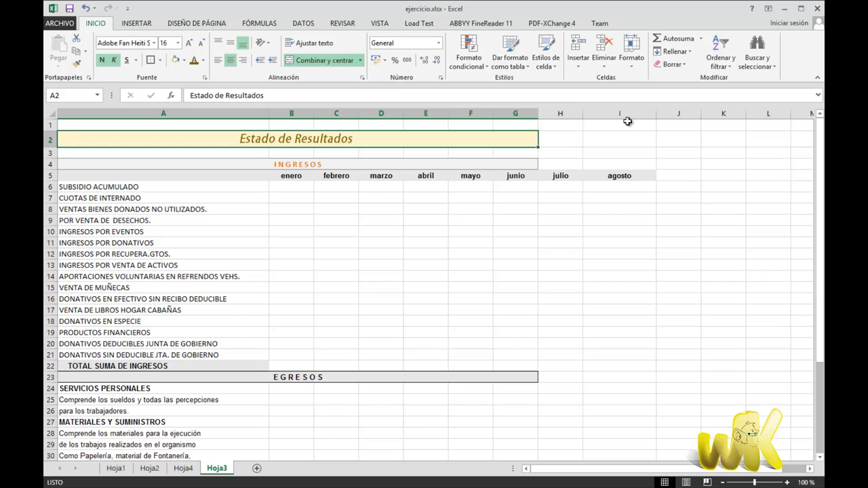
pyautogui.click(527, 223)
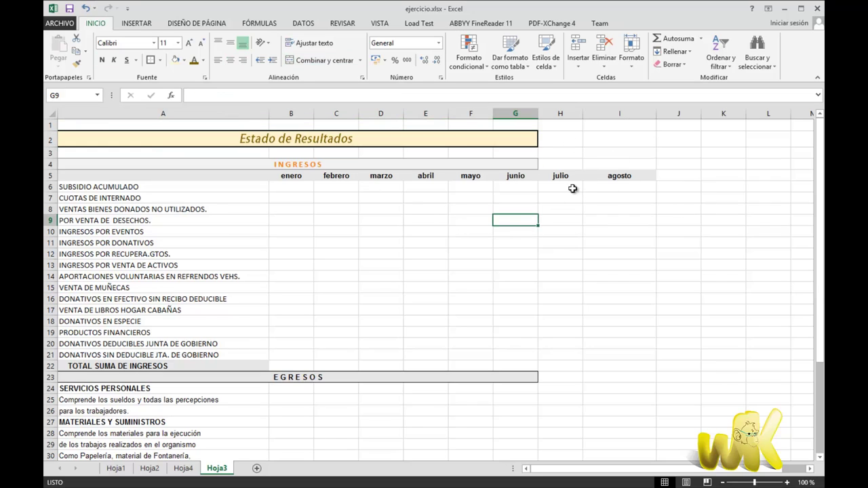
pyautogui.click(586, 242)
# Apply the custom karloz prueba style to the julio header in H5.
pyautogui.click(560, 177)
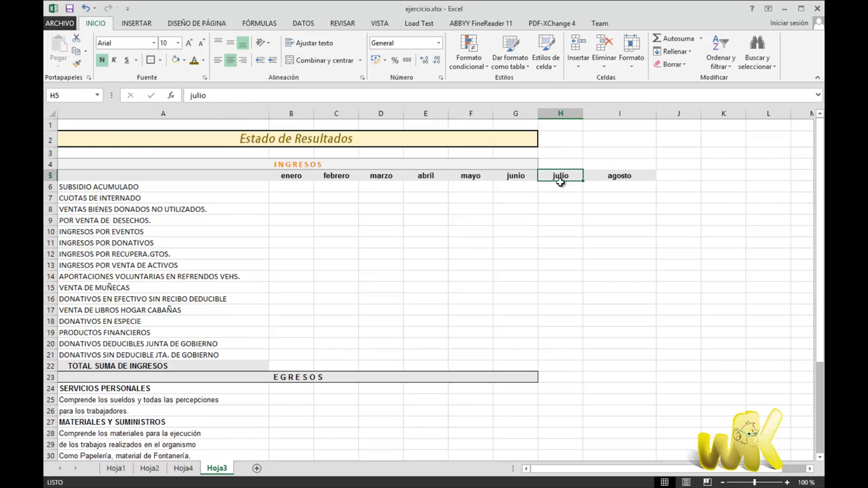
pyautogui.click(546, 59)
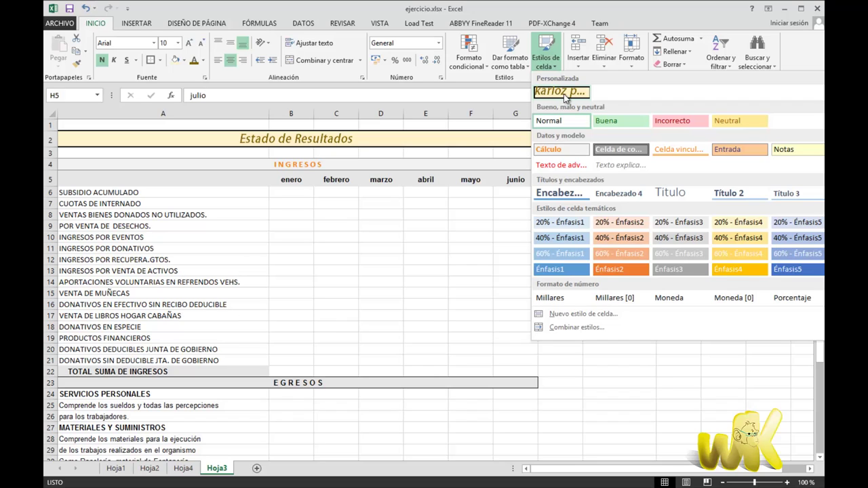
pyautogui.click(562, 92)
pyautogui.click(580, 214)
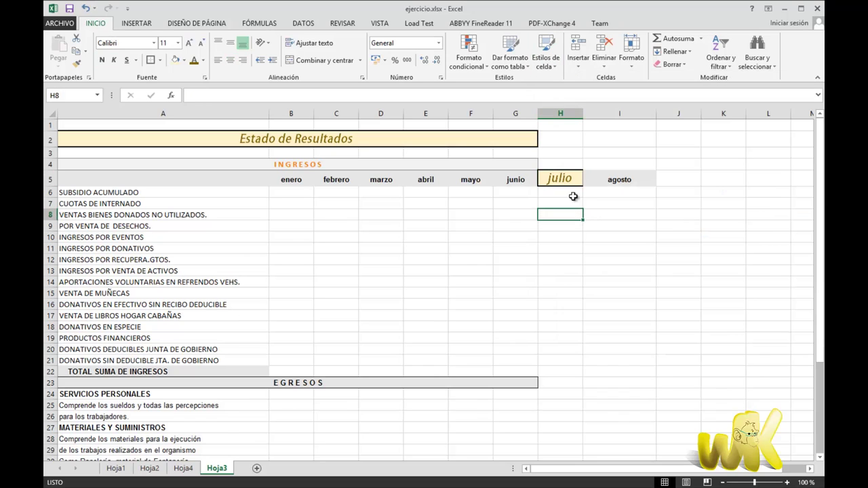
pyautogui.click(574, 181)
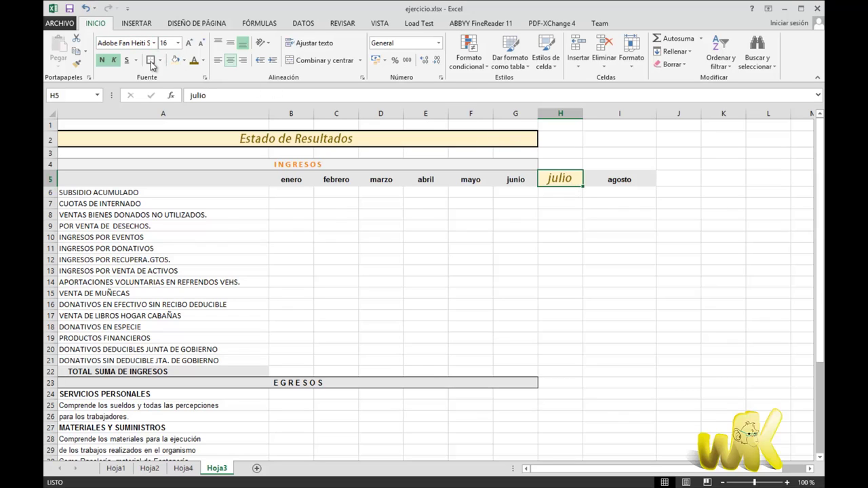
pyautogui.click(586, 215)
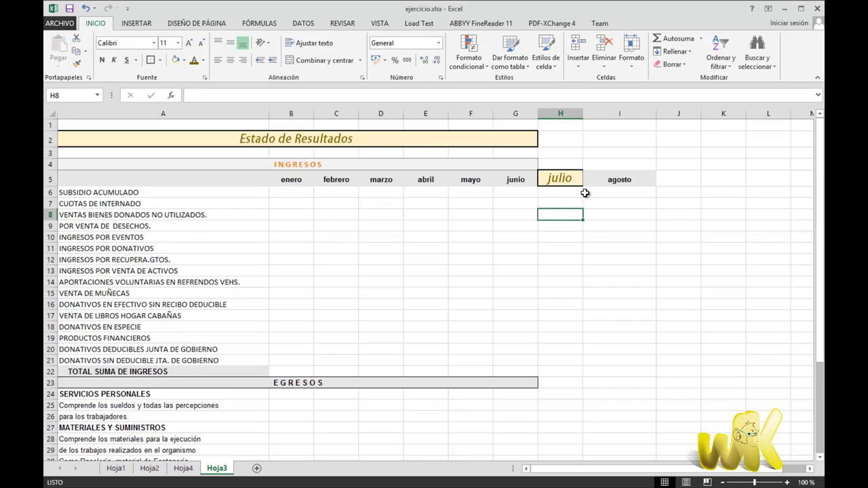
pyautogui.click(574, 182)
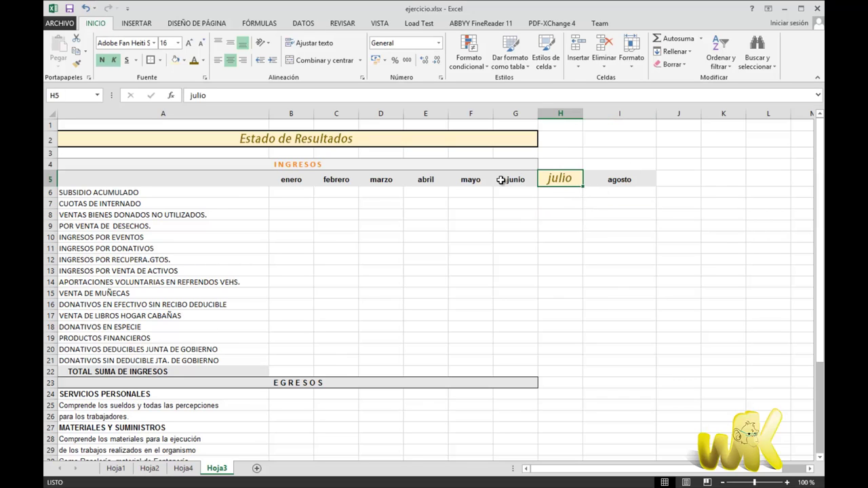
pyautogui.click(437, 248)
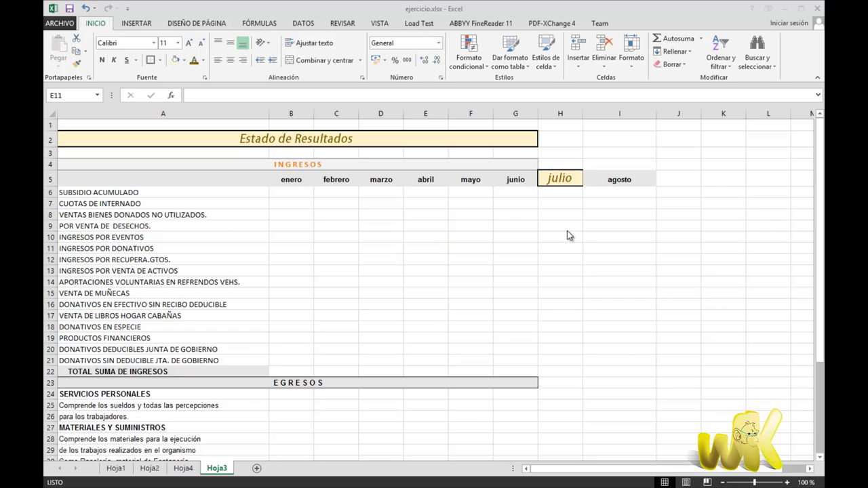
pyautogui.click(560, 178)
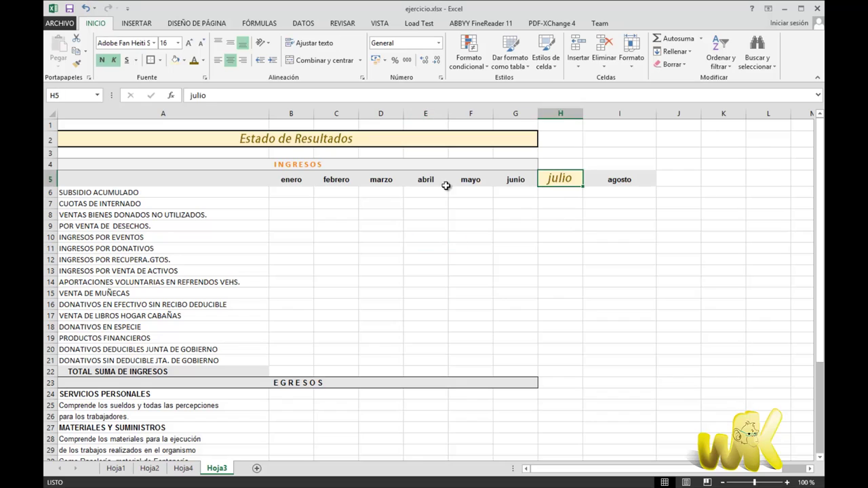
pyautogui.click(406, 205)
pyautogui.click(419, 180)
pyautogui.click(300, 179)
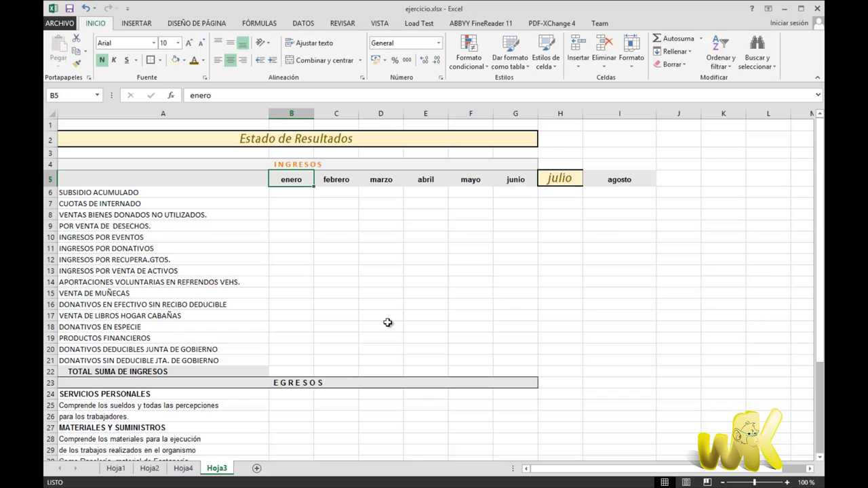
pyautogui.click(373, 226)
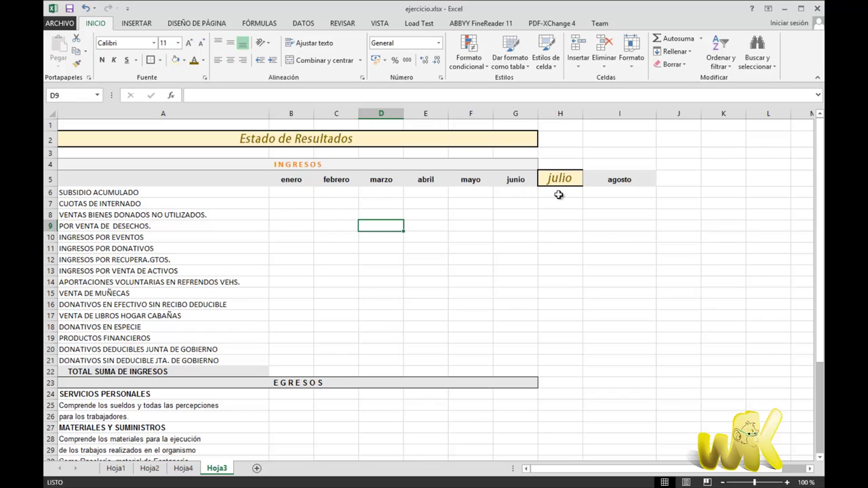
pyautogui.click(596, 213)
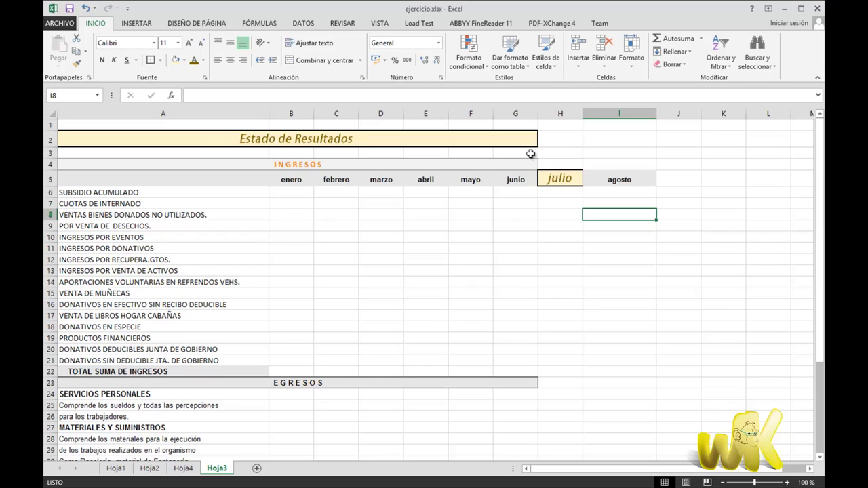
pyautogui.click(505, 181)
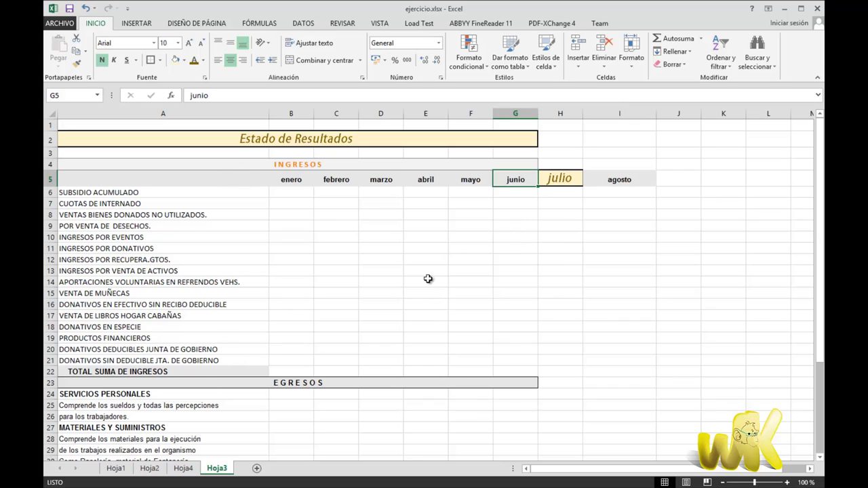
pyautogui.click(566, 269)
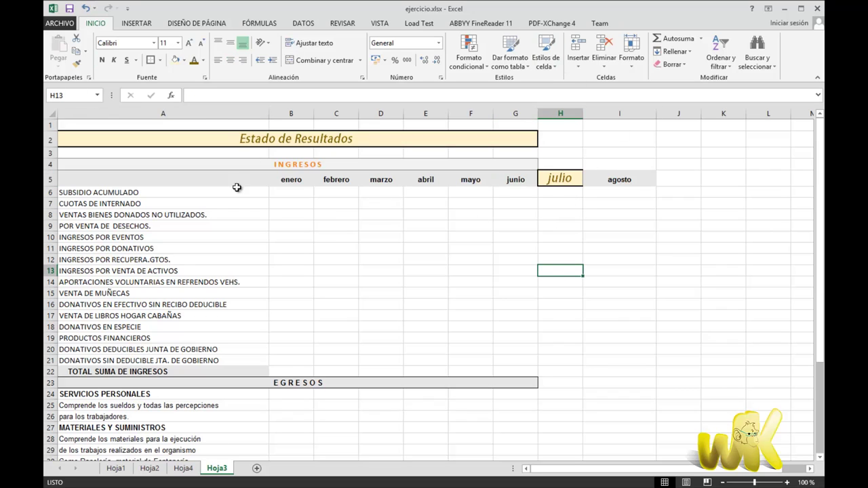
pyautogui.click(546, 61)
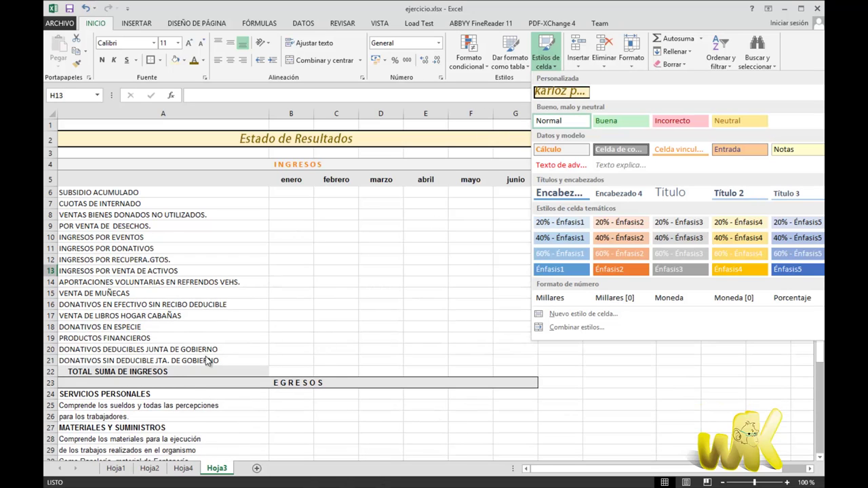
pyautogui.click(414, 333)
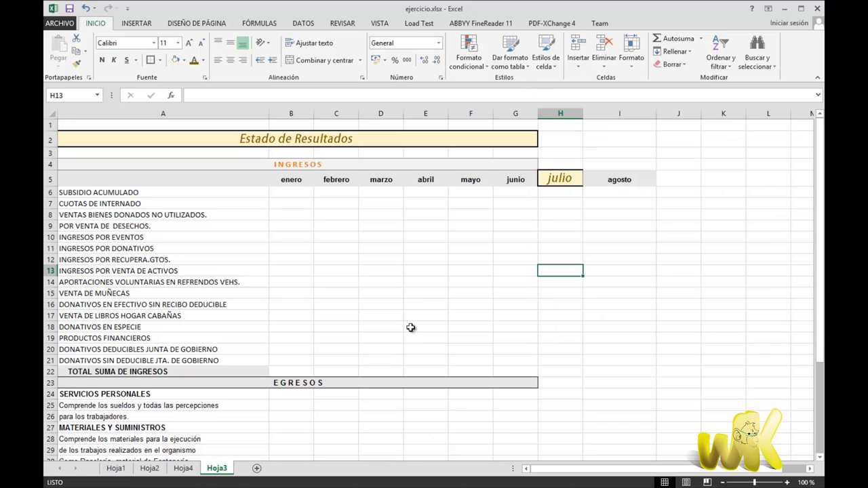
pyautogui.click(68, 25)
pyautogui.click(75, 66)
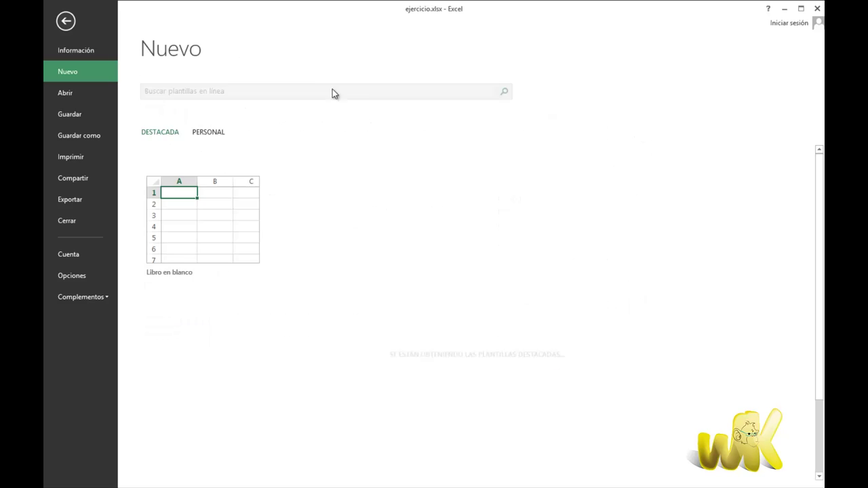
pyautogui.click(233, 226)
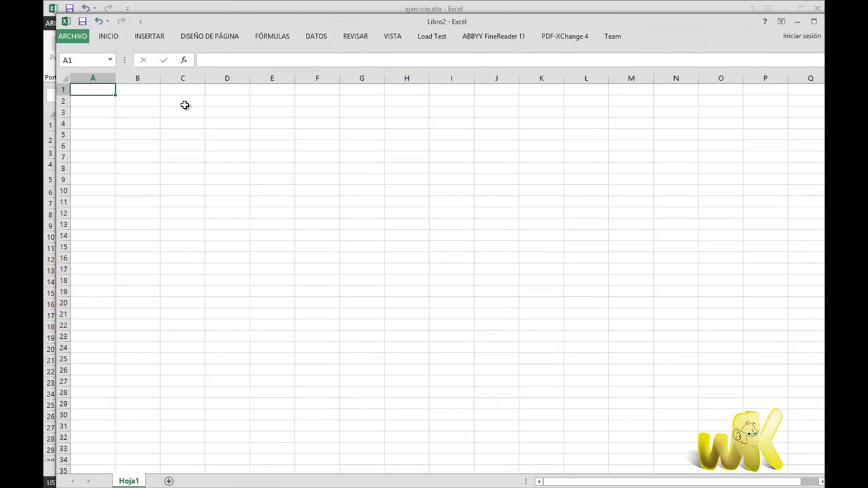
pyautogui.click(192, 108)
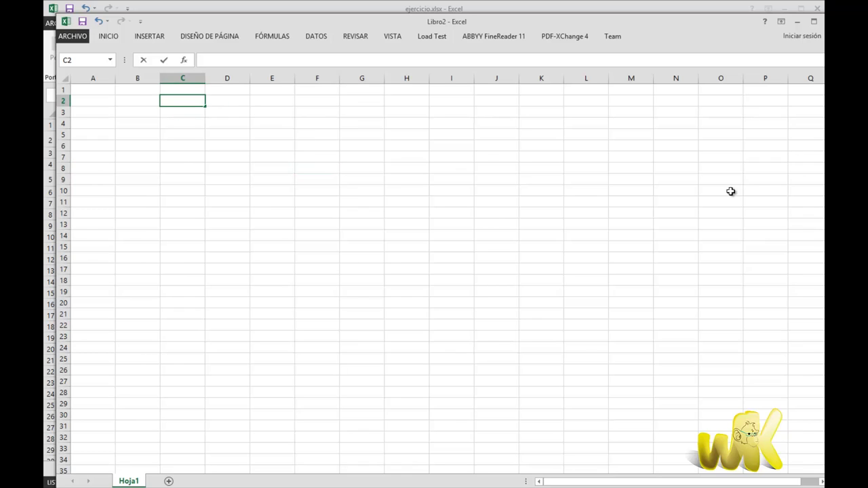
pyautogui.write('karloz')
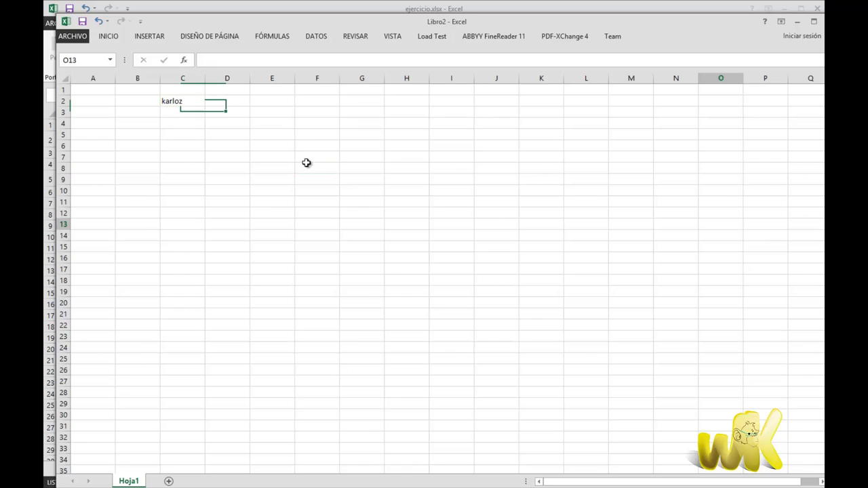
pyautogui.click(181, 102)
pyautogui.click(109, 37)
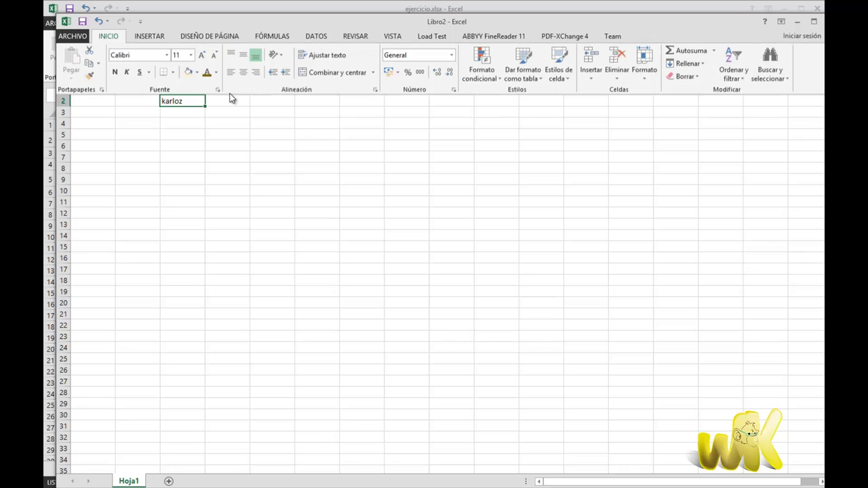
pyautogui.click(198, 215)
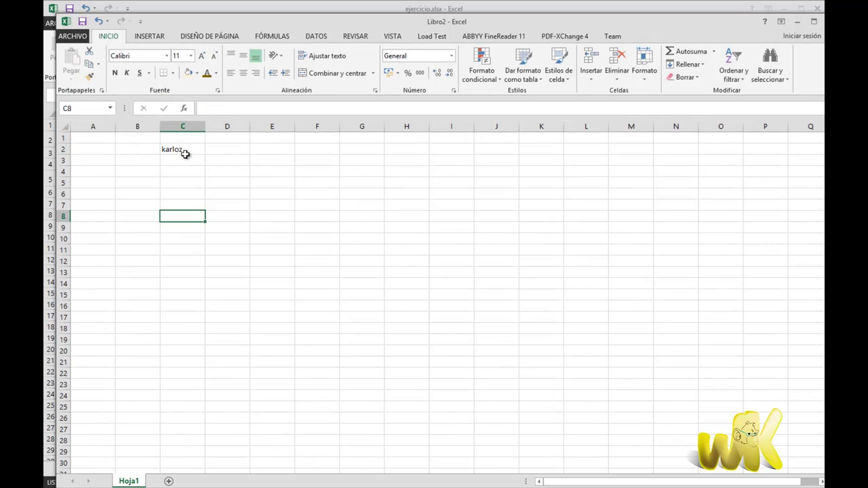
pyautogui.click(184, 152)
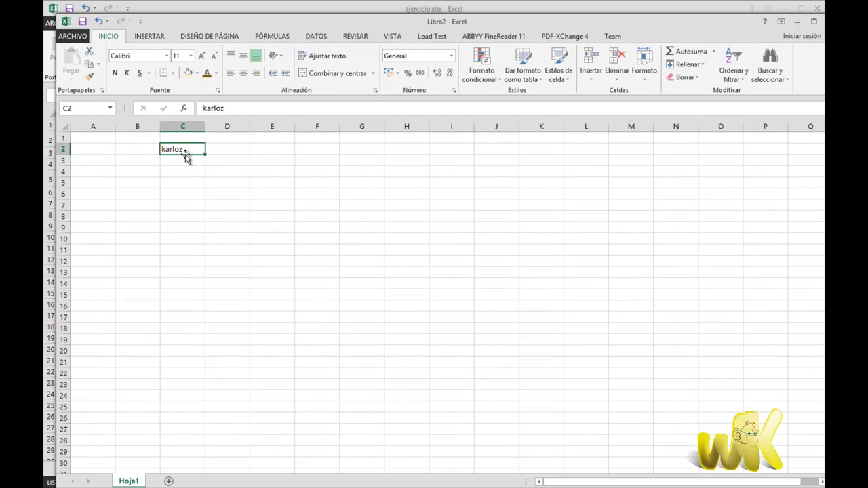
pyautogui.click(560, 68)
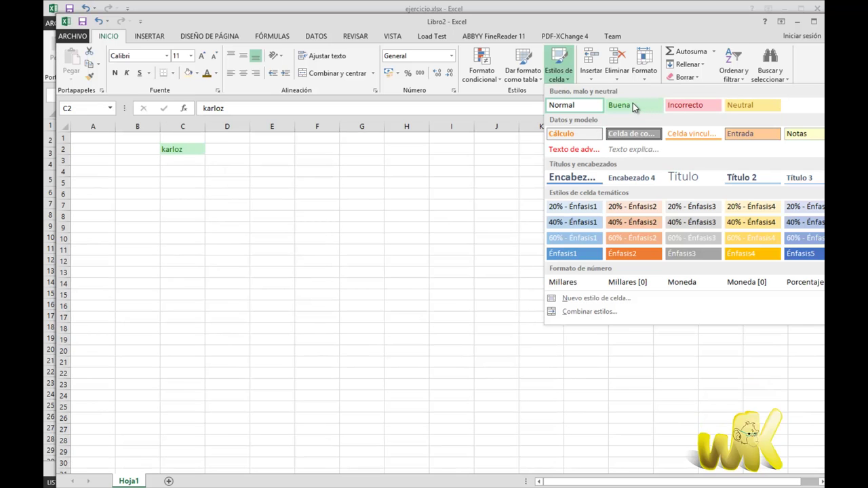
pyautogui.press('Escape')
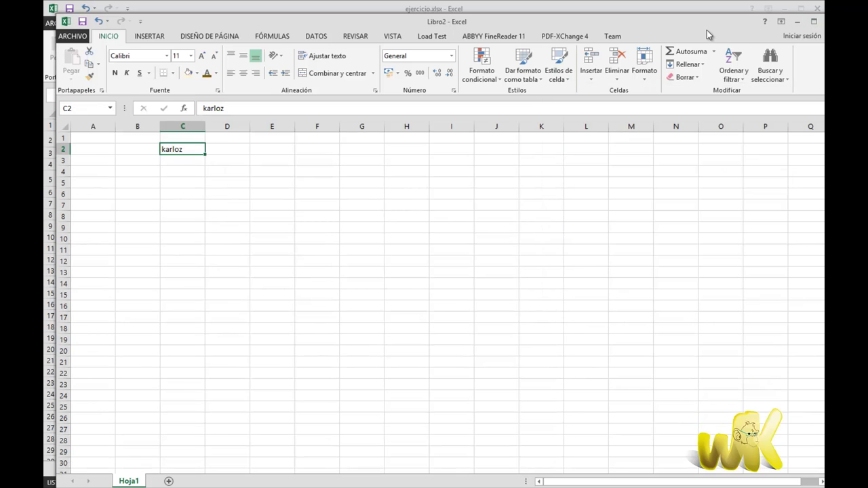
pyautogui.moveTo(699, 27); pyautogui.dragTo(677, 30)
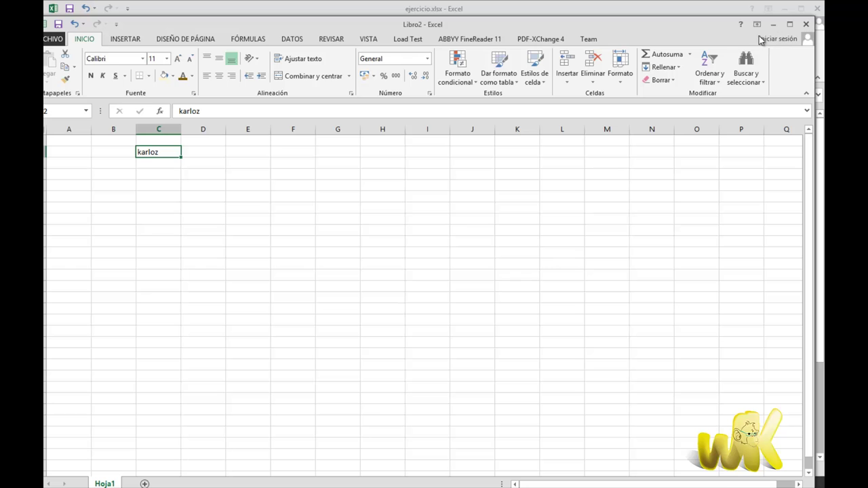
pyautogui.click(806, 25)
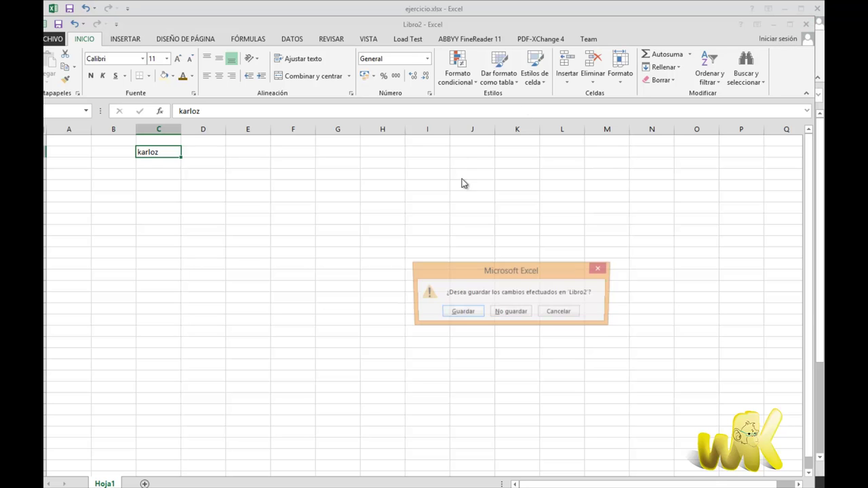
pyautogui.click(510, 310)
pyautogui.click(416, 258)
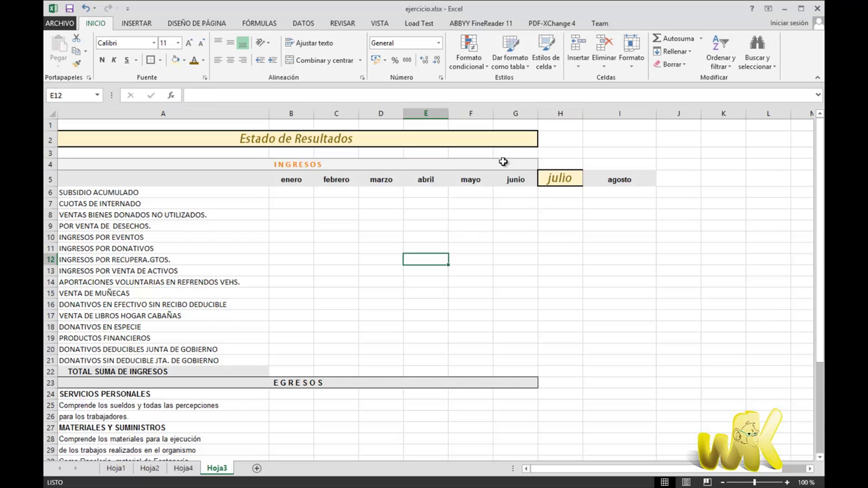